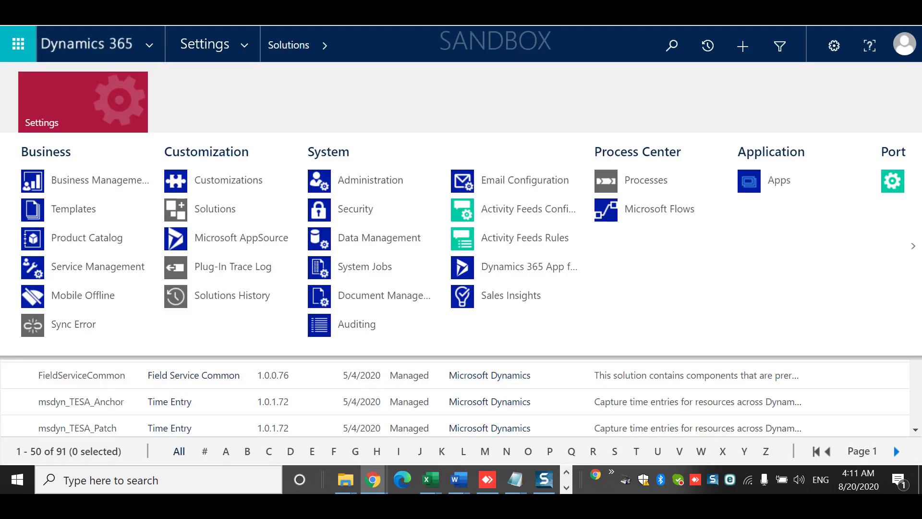
Open the default solution through Customize the System in the Customizations settings, view its components and close it.
click(828, 48)
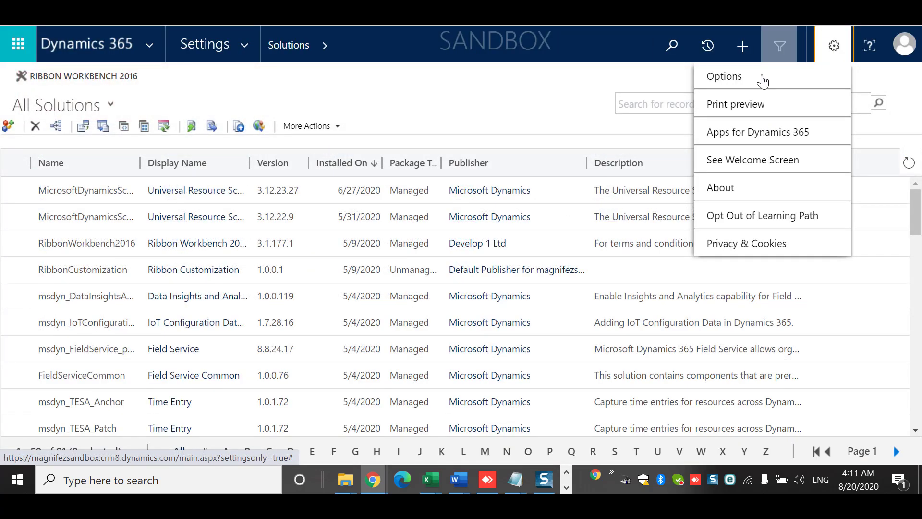
click(248, 45)
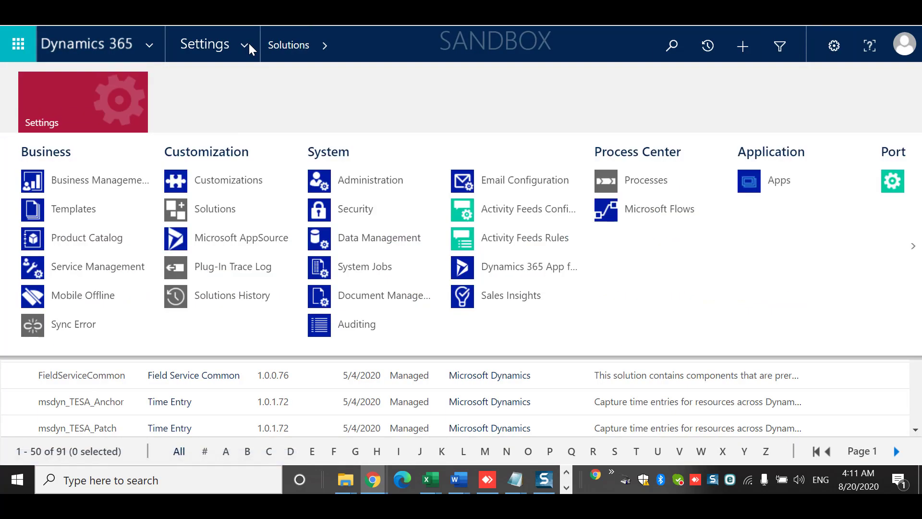
click(225, 178)
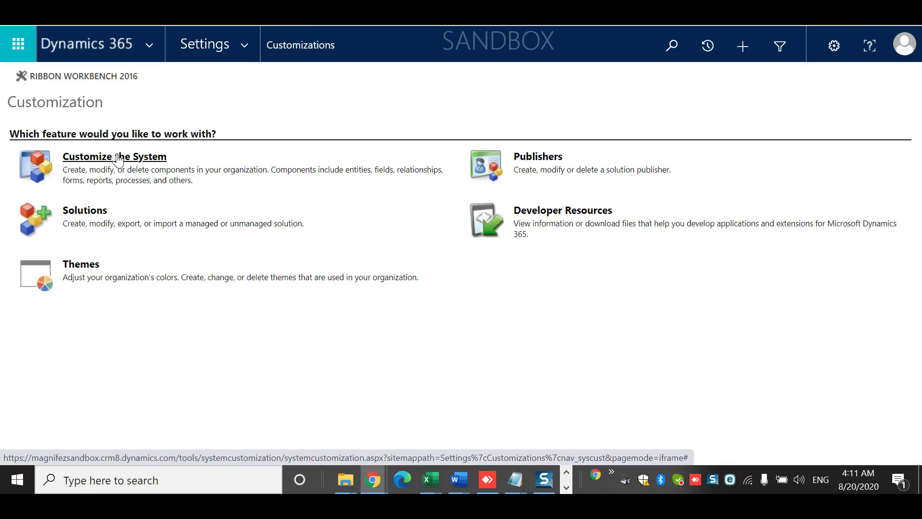
click(97, 158)
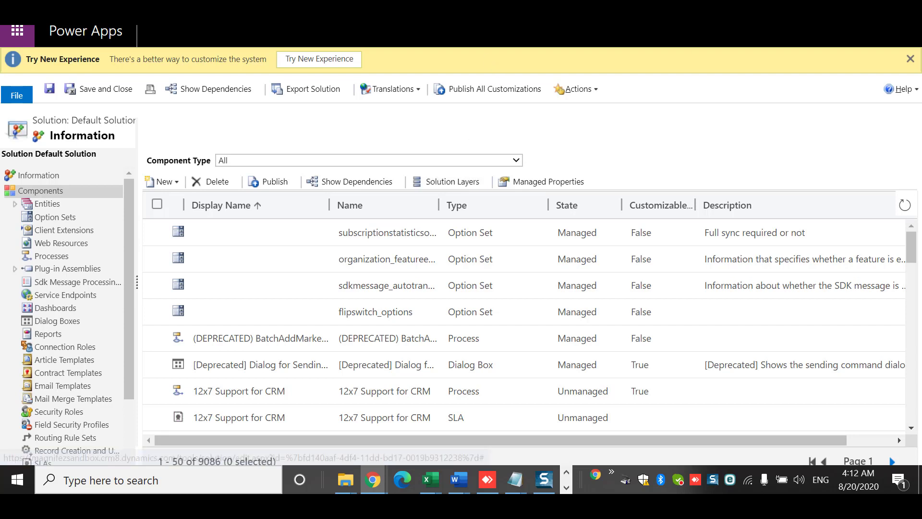
click(907, 9)
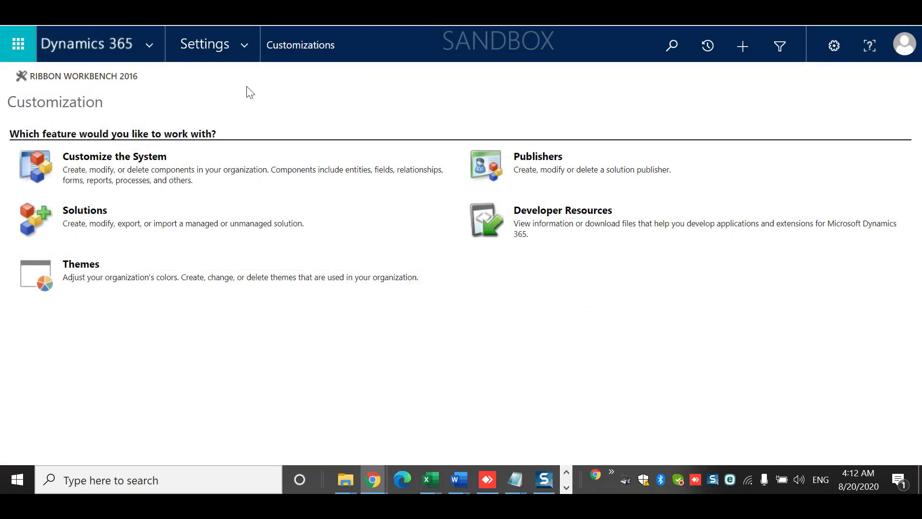
Open the Solutions list from the settings and look through the installed solutions.
click(244, 55)
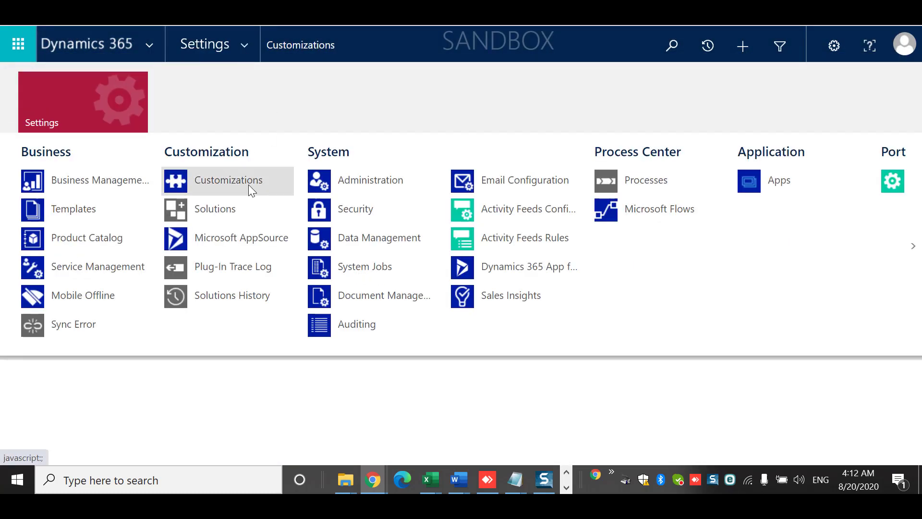
click(206, 212)
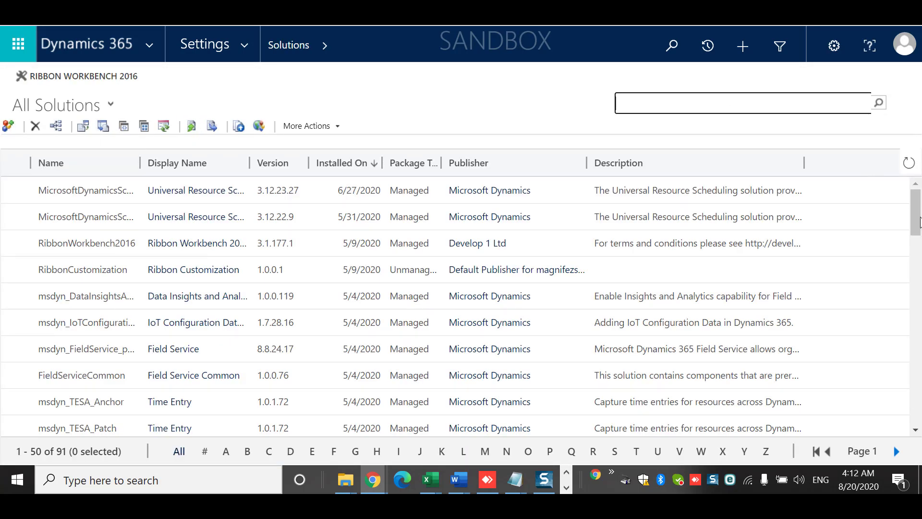
drag(916, 214, 885, 199)
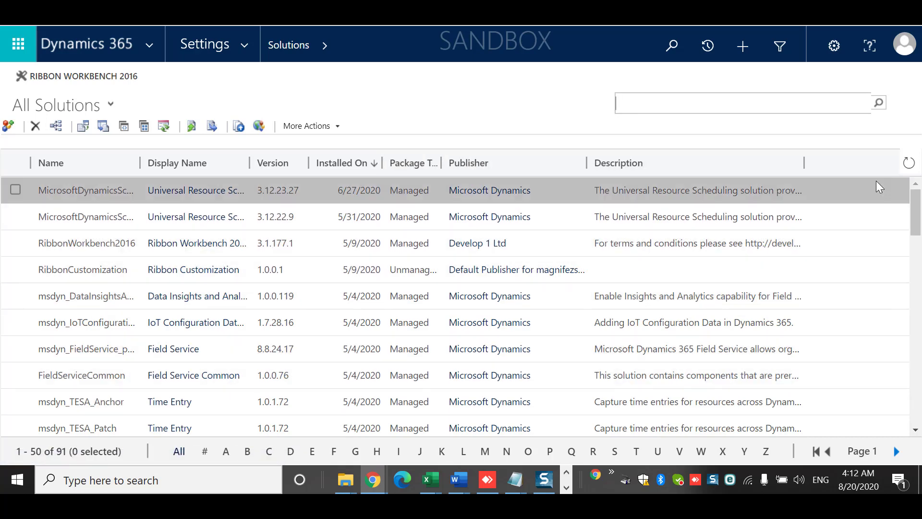
drag(915, 218, 918, 404)
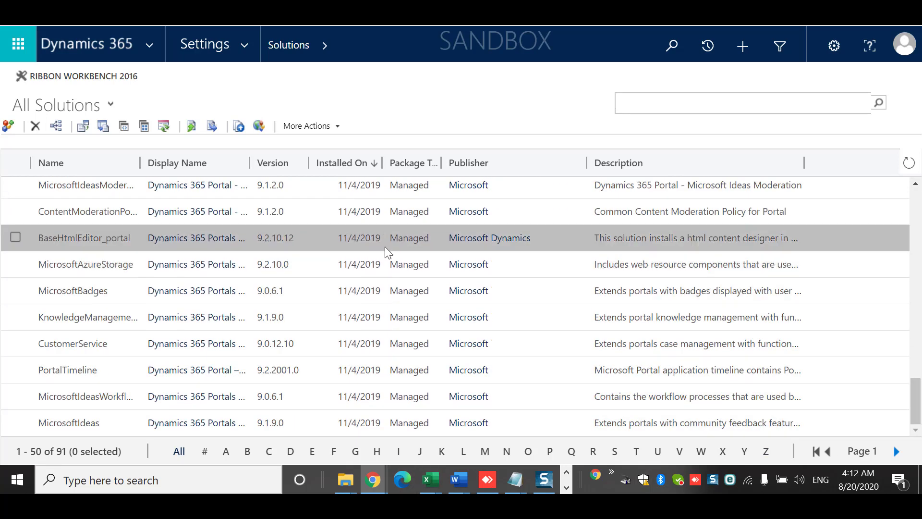
click(917, 223)
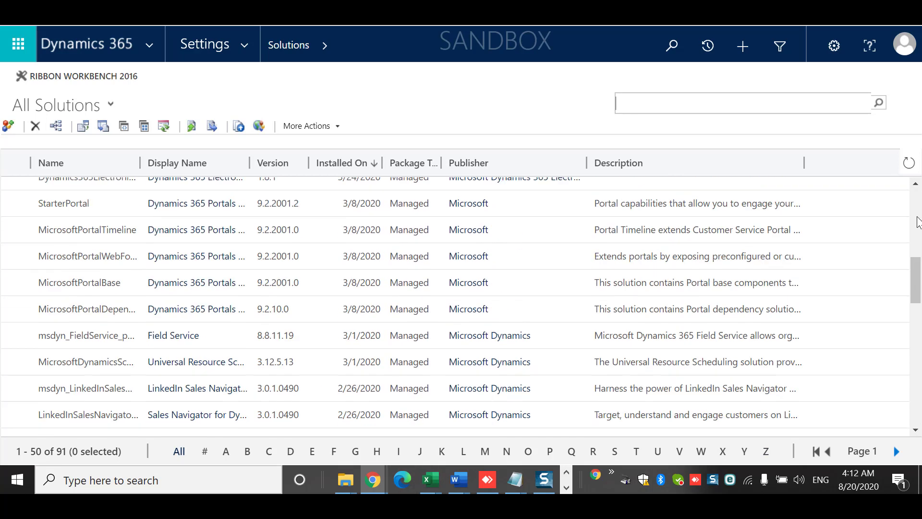
drag(918, 222, 918, 401)
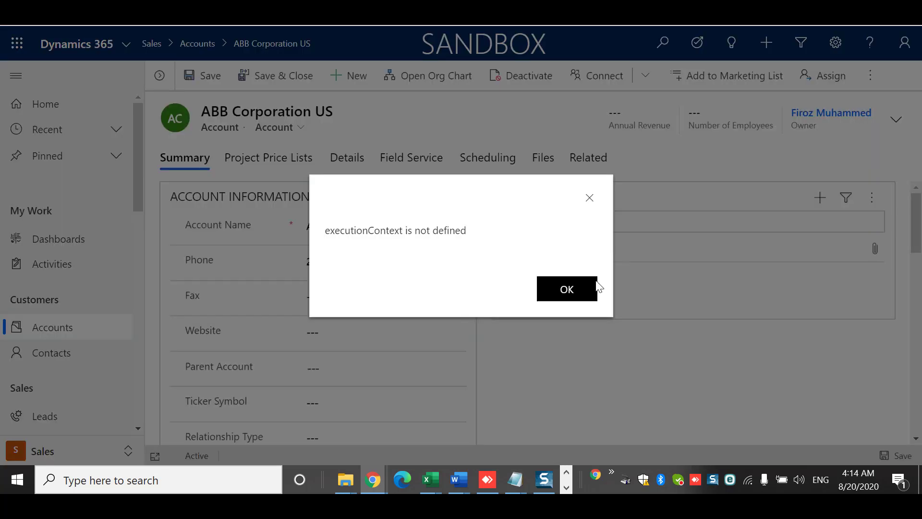
Dismiss the script error on the ABB Corporation US account and open the solutions marketplace from the All Solutions list.
click(539, 294)
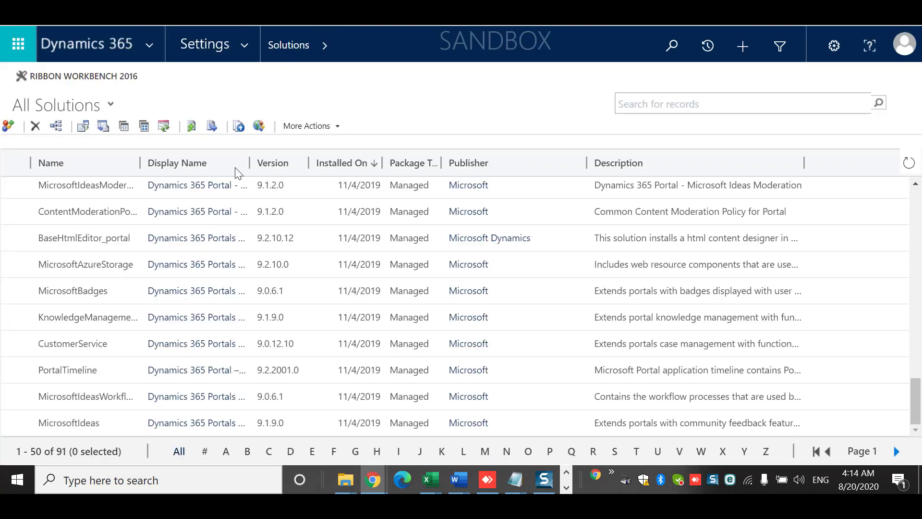
click(13, 184)
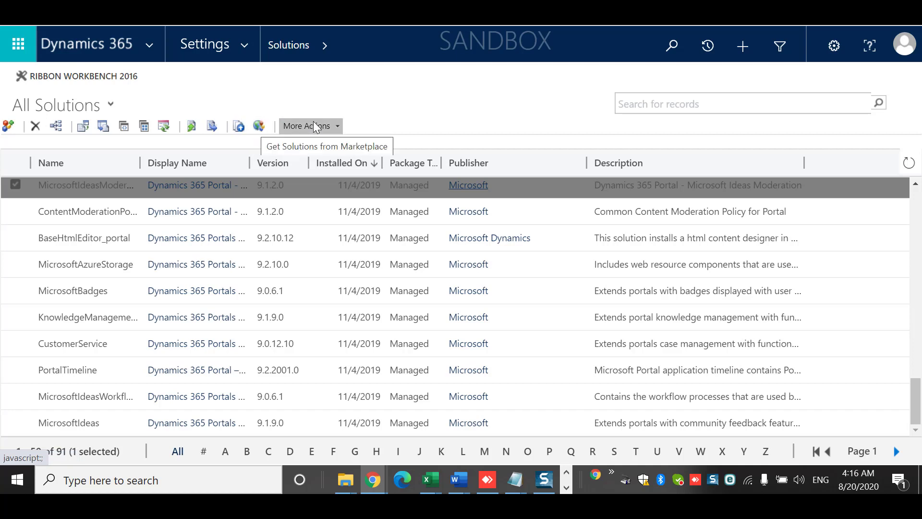
click(262, 128)
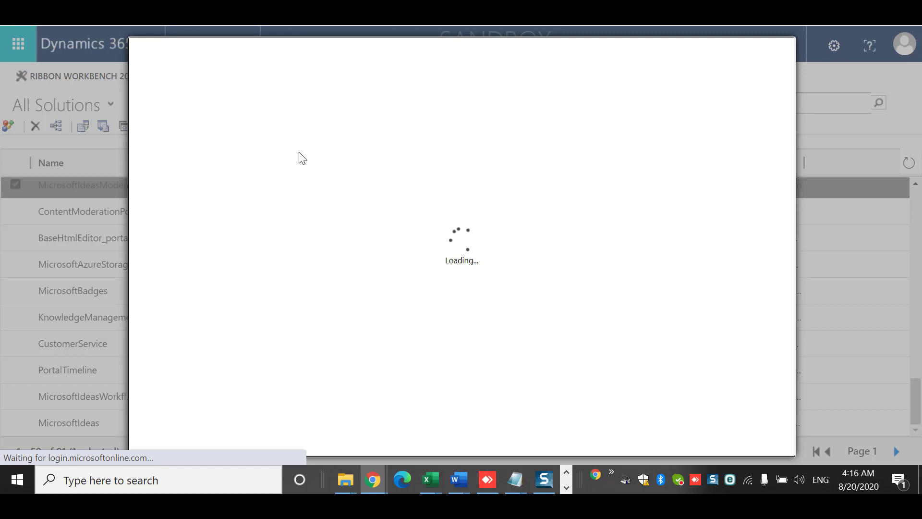
Search the web in a new browser tab for "dynamics 365 app source" and open the Microsoft AppSource site.
key(ctrl+t)
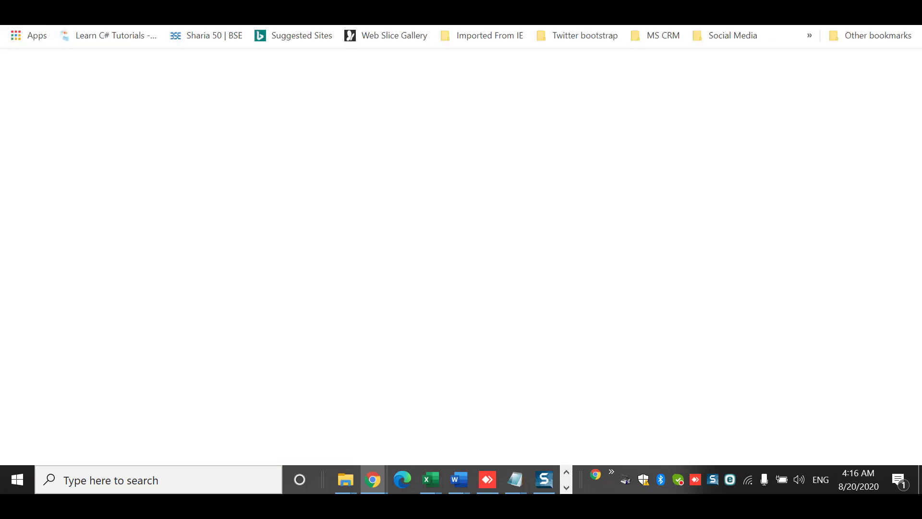
text(app source code)
key(Return)
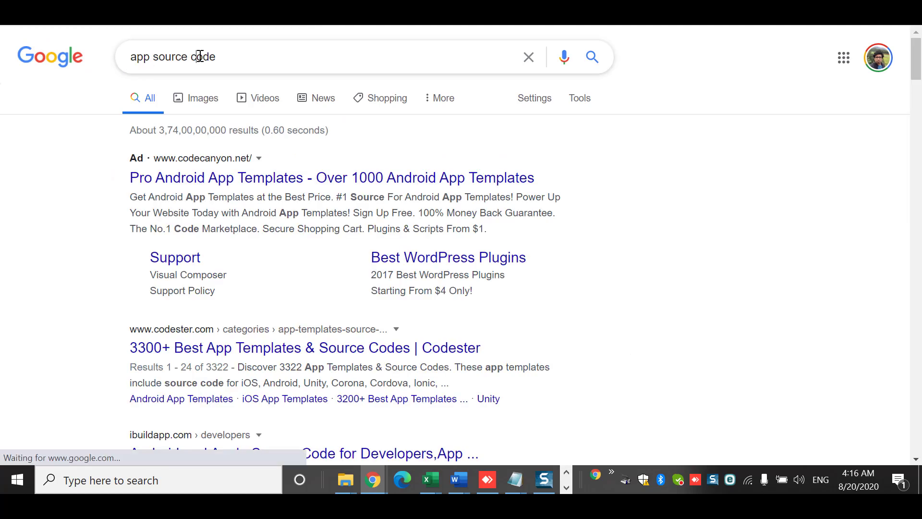
double_click(197, 57)
key(BackSpace)
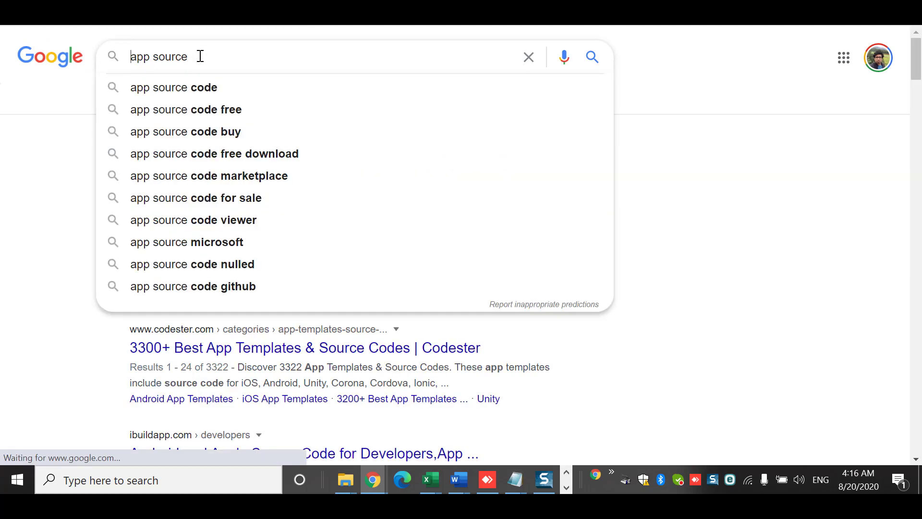
text(dynamics )
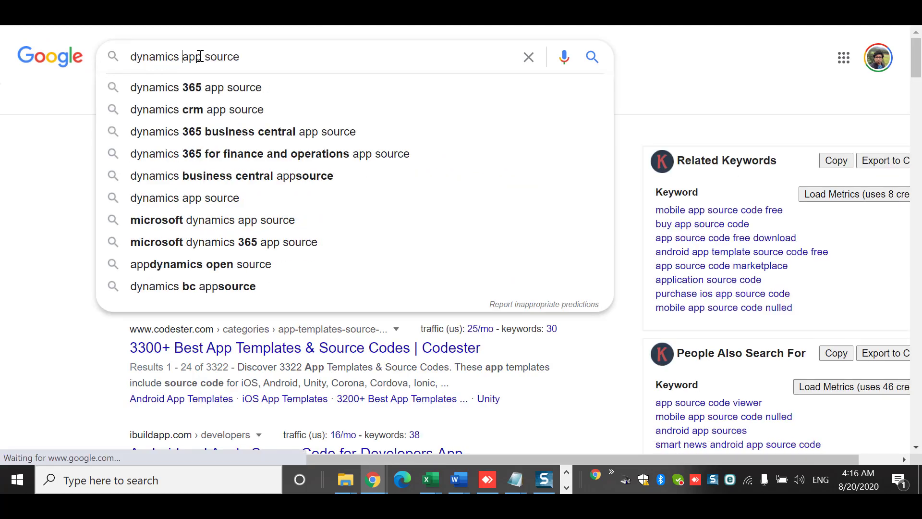
text(365)
key(Return)
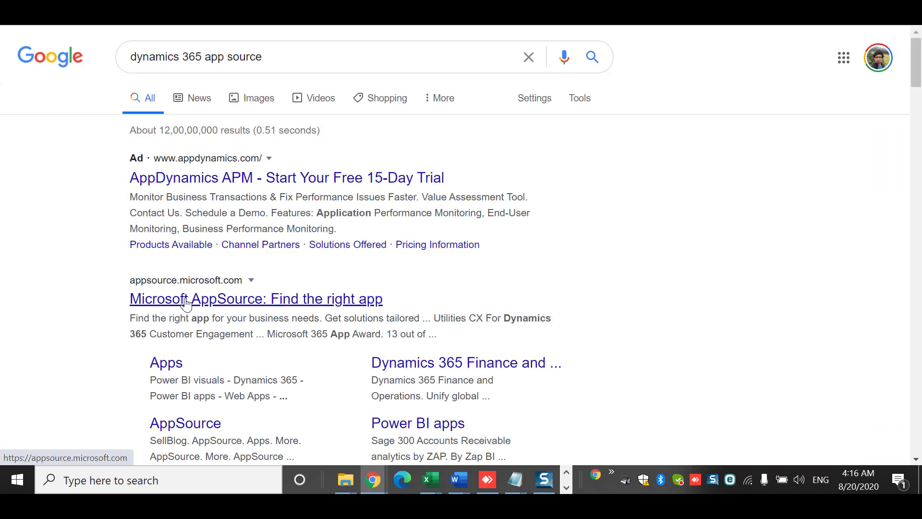
click(187, 303)
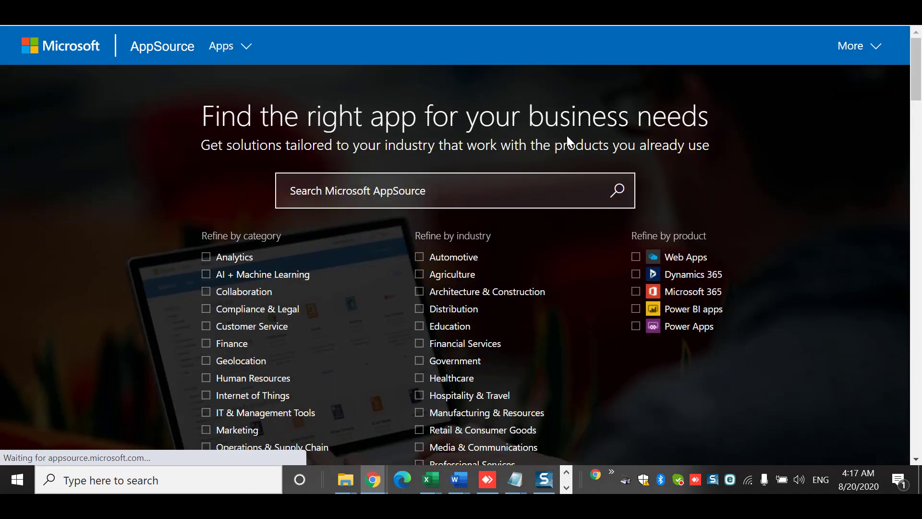
Select Dynamics 365 as the product refinement on AppSource and look through the featured apps.
click(480, 197)
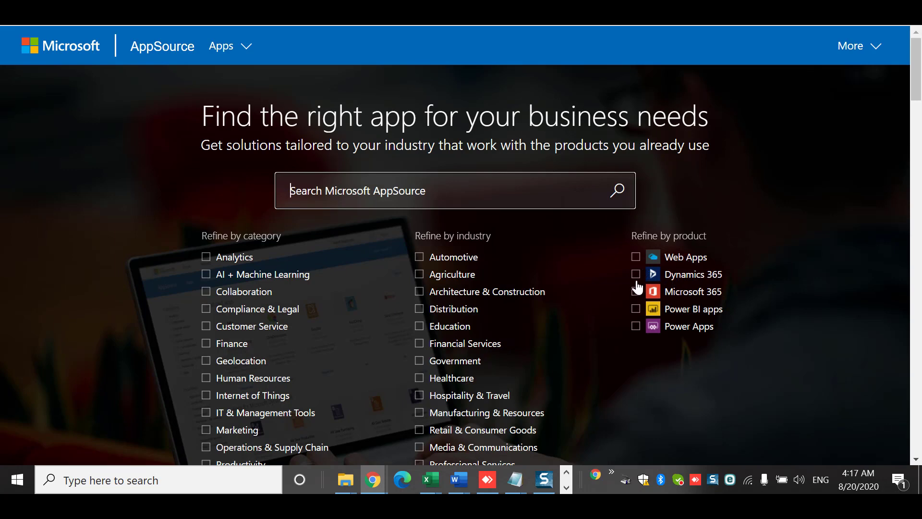
click(635, 273)
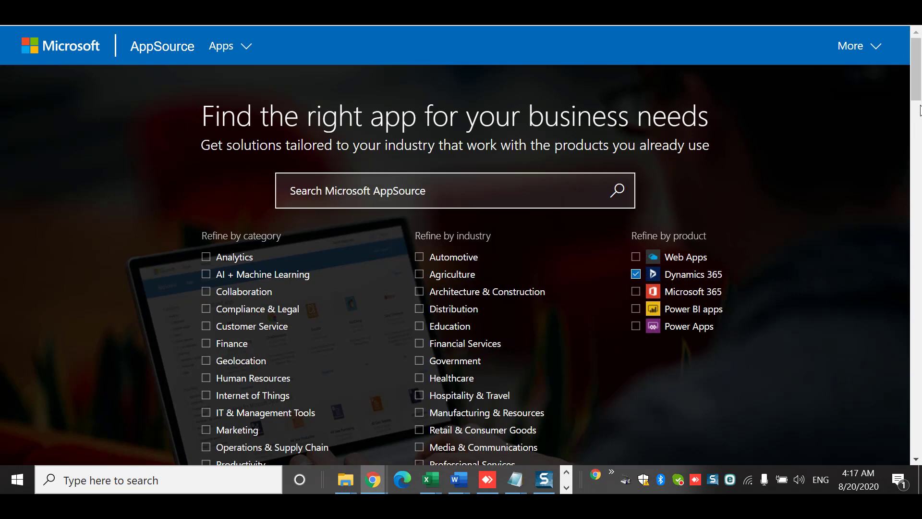
scroll(918, 103, down, 8)
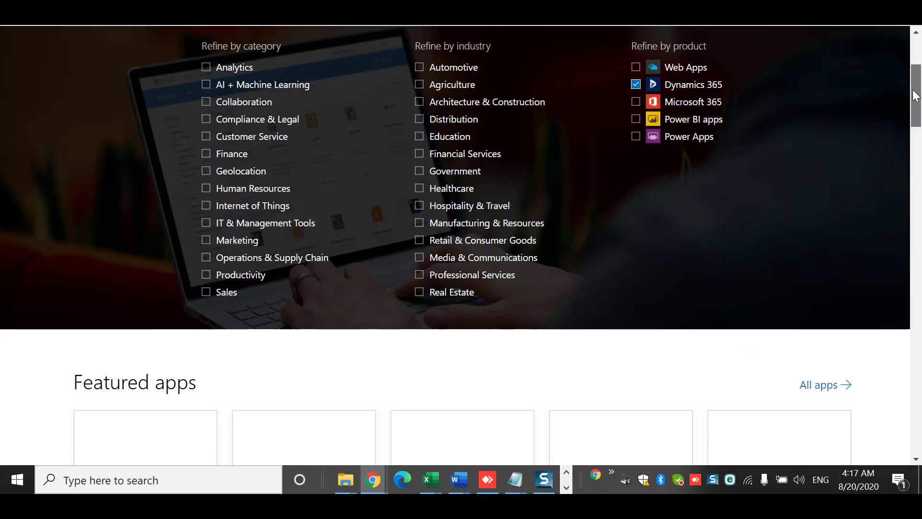
scroll(915, 96, down, 6)
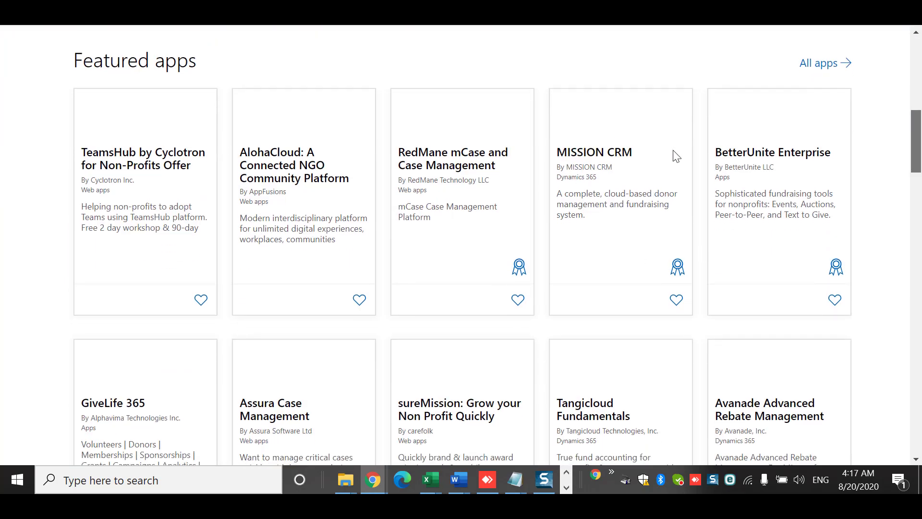
drag(919, 147, 919, 187)
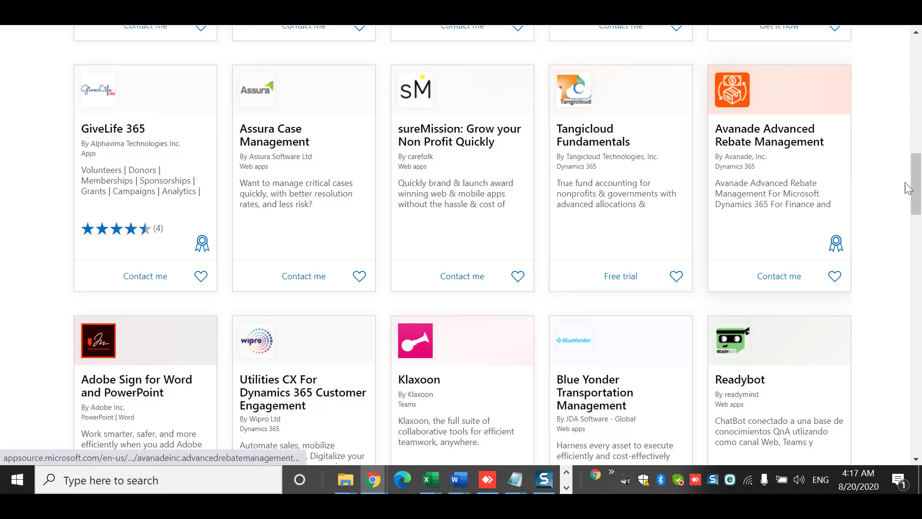
drag(918, 190, 919, 325)
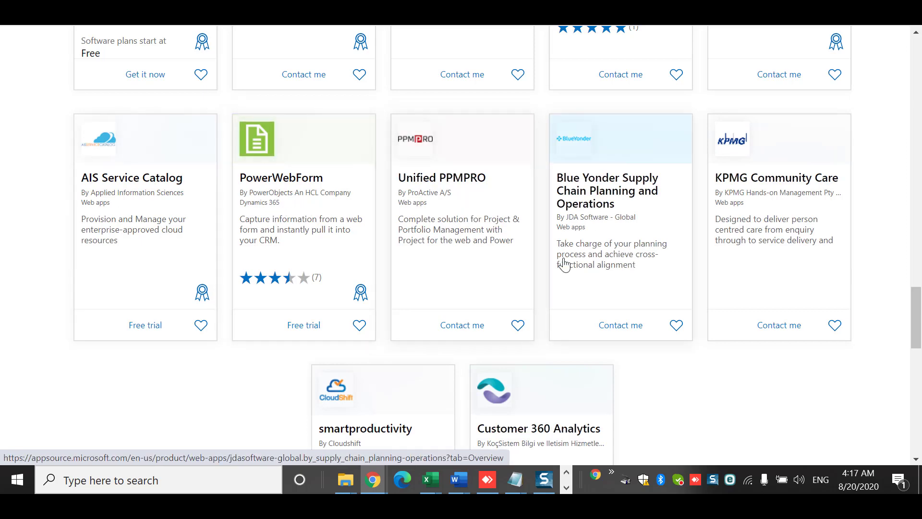
drag(918, 317, 830, 41)
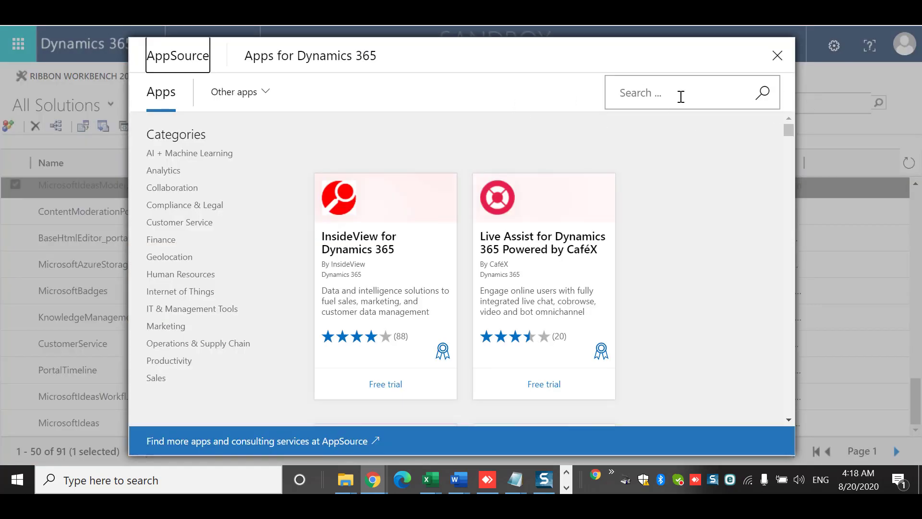
Search the Apps for Dynamics 365 marketplace for "PowerApps" and narrow it to the Customer Service category.
click(683, 97)
text(PowerApps)
key(Return)
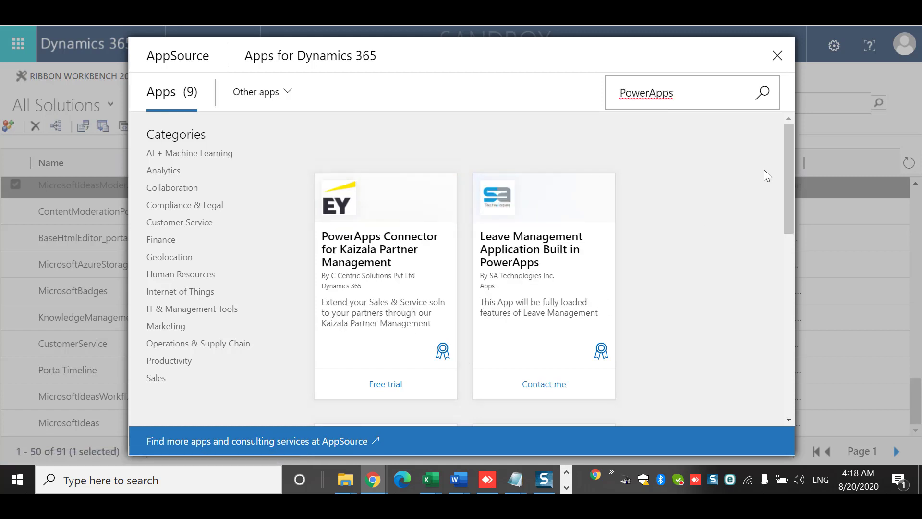
drag(789, 151, 752, 106)
click(187, 222)
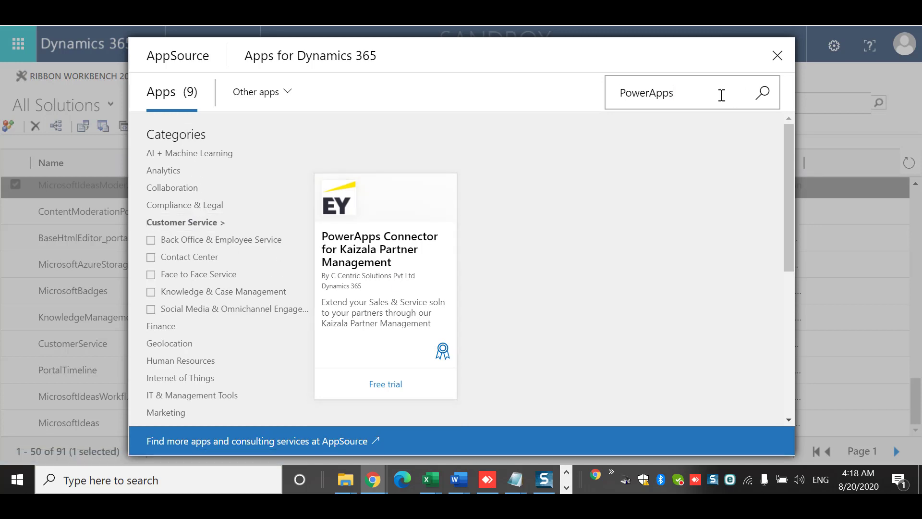
Clear the marketplace search text and close the AppSource dialog to return to the solutions list.
double_click(738, 95)
key(BackSpace)
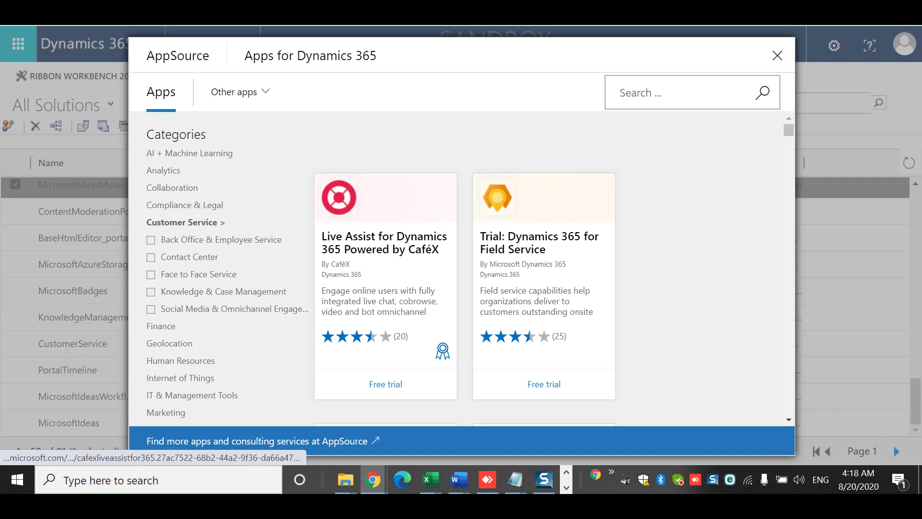
click(777, 55)
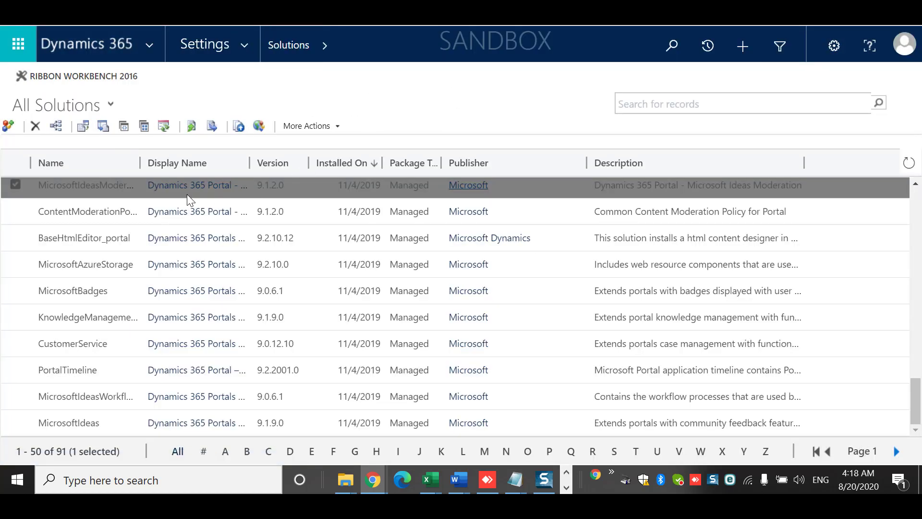
Open a blank new solution form, examine its fields, close it unsaved and return to the start of the solutions list.
click(8, 126)
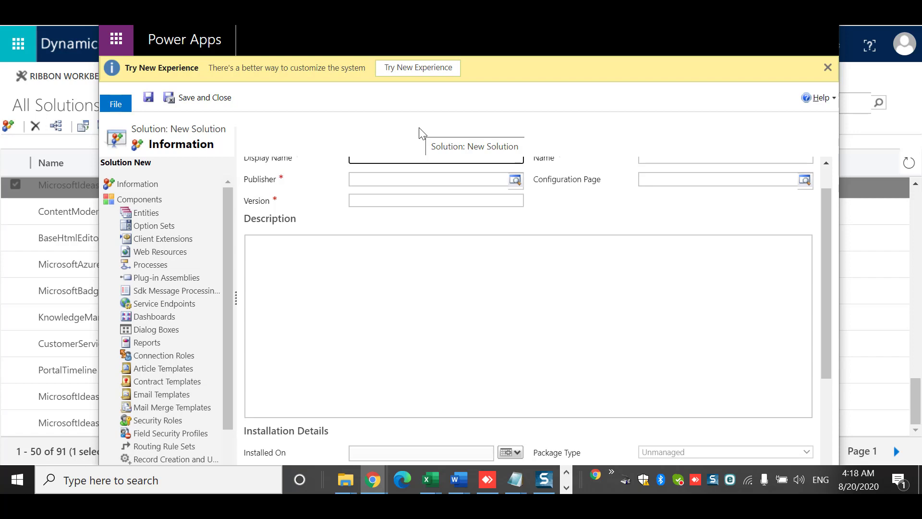
double_click(499, 17)
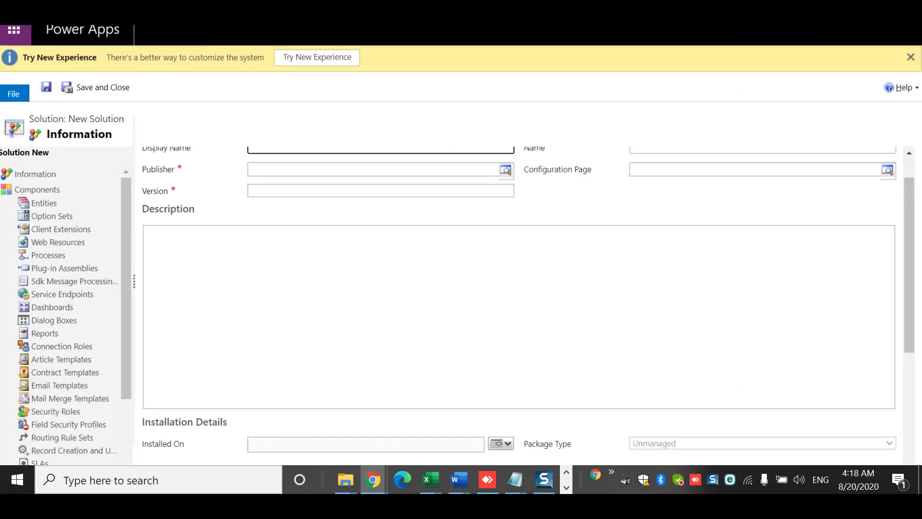
drag(911, 214, 900, 131)
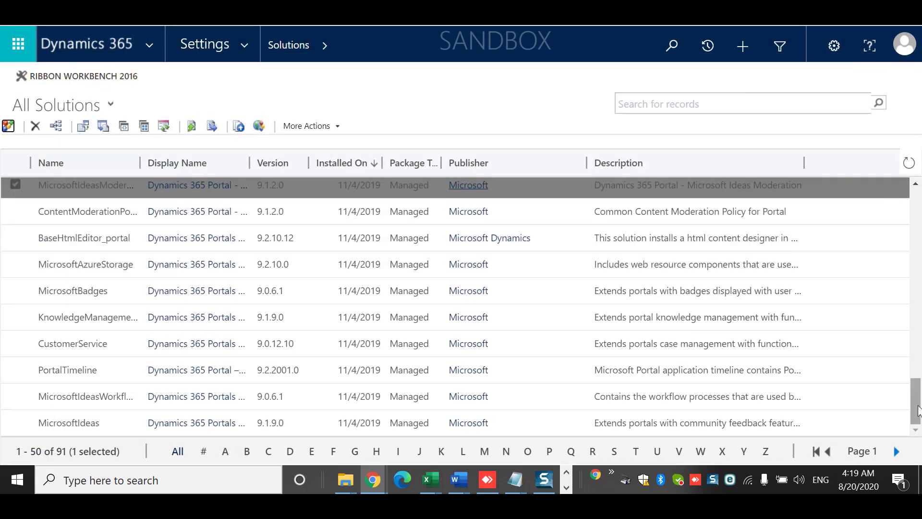
drag(917, 403, 906, 181)
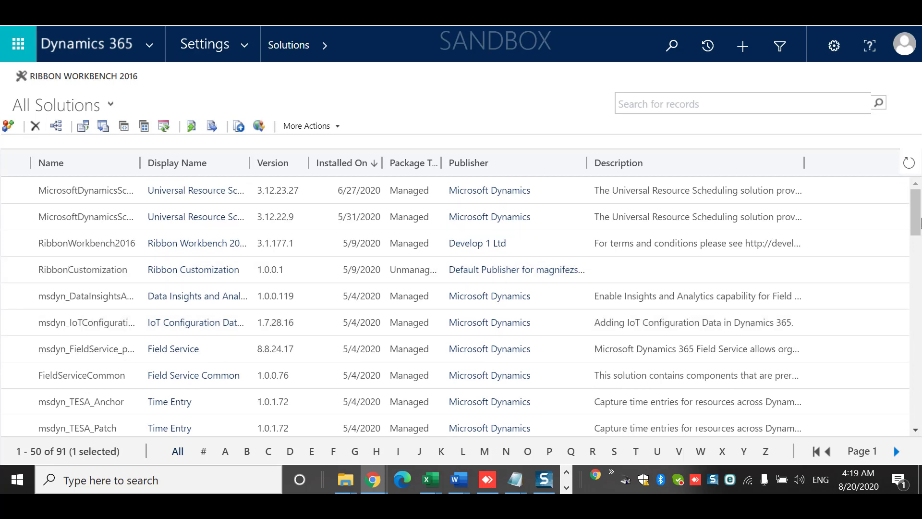
Open the Ribbon Customization solution, start adding existing processes and select Action trigger from WF, checking the available views and component types.
double_click(72, 267)
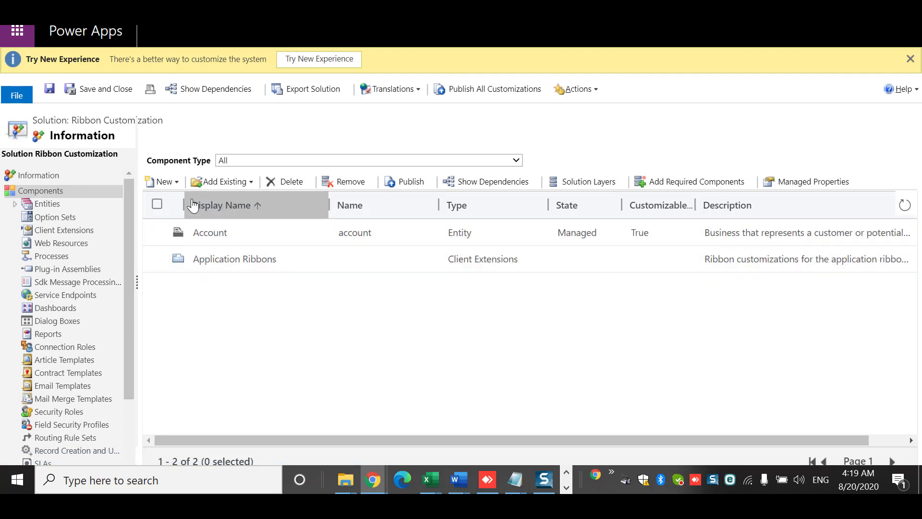
click(246, 183)
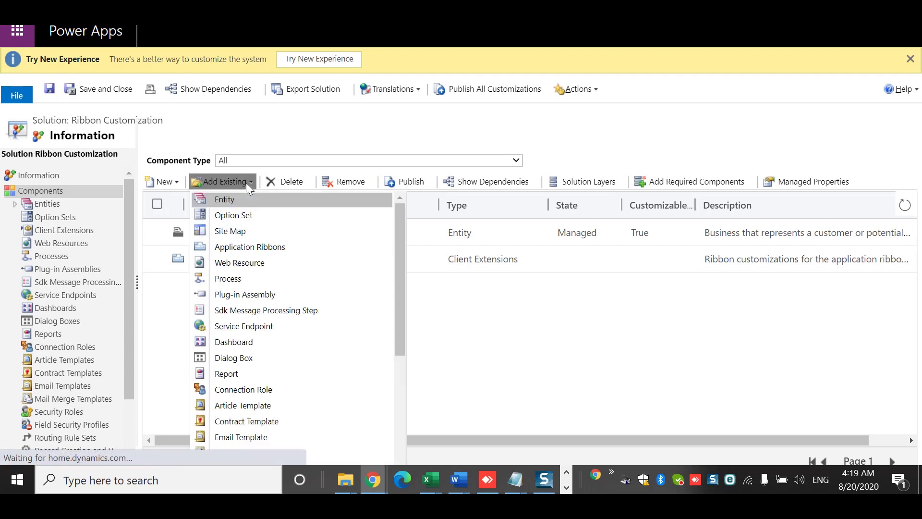
click(309, 281)
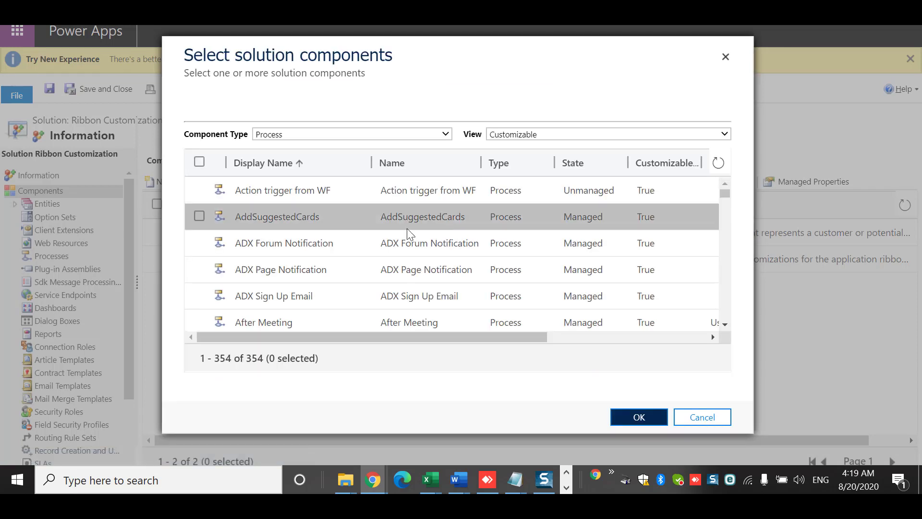
click(200, 190)
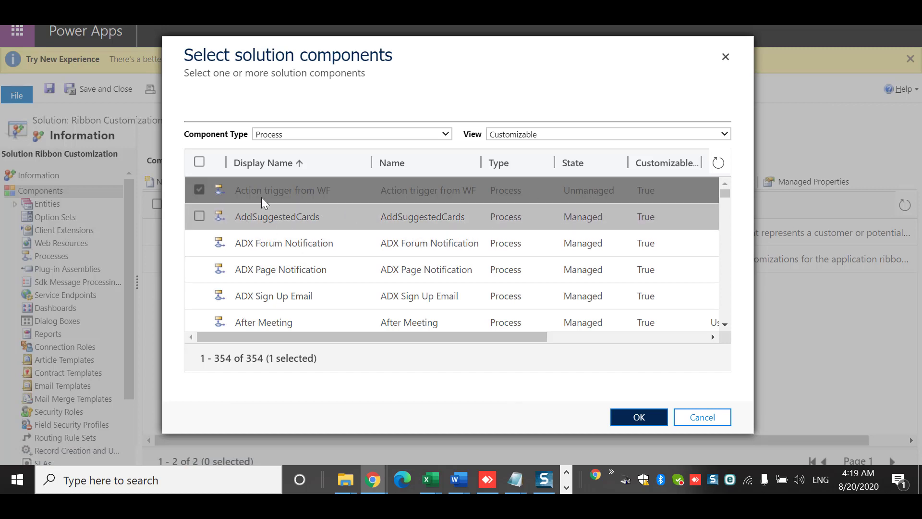
click(530, 135)
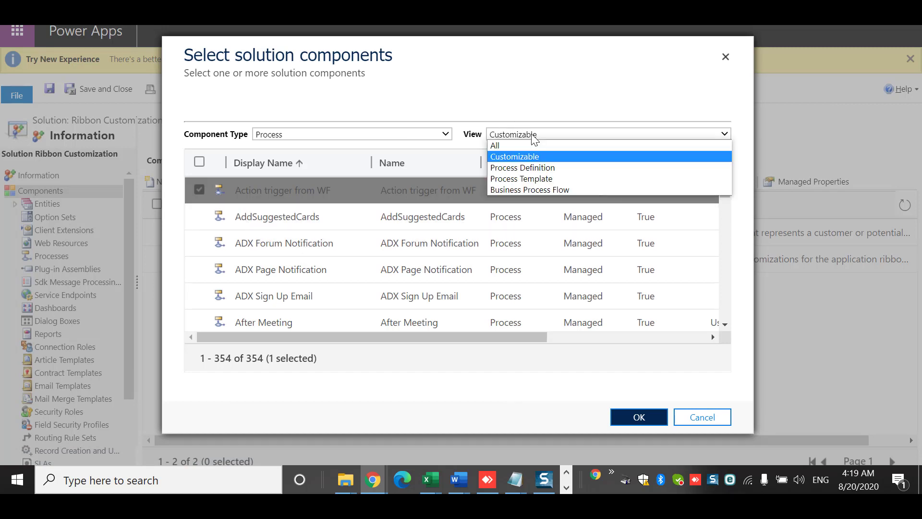
click(532, 135)
click(412, 137)
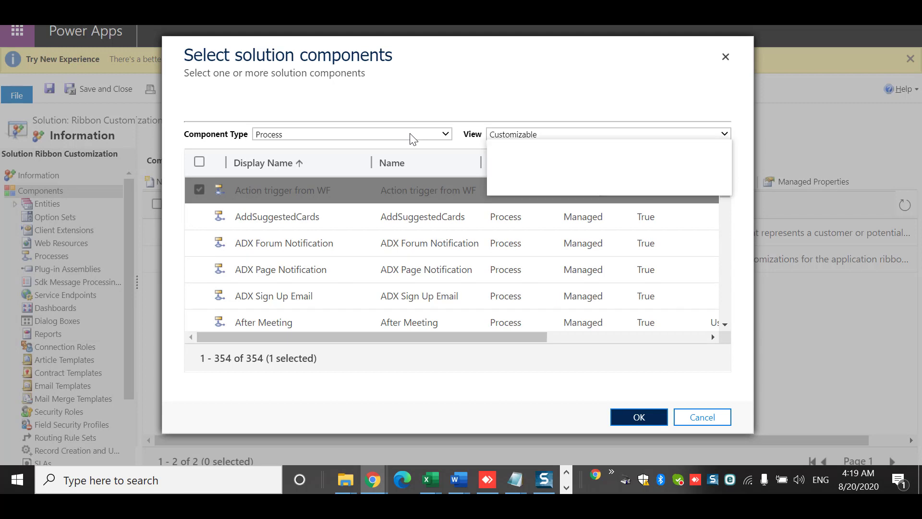
click(411, 138)
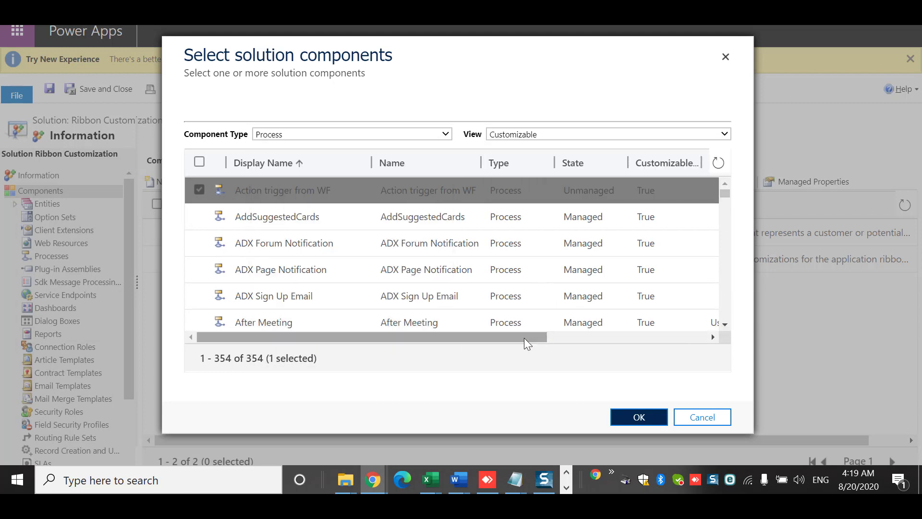
Select the After Meeting process as well and add both processes to the solution, including their required components.
drag(519, 339, 439, 327)
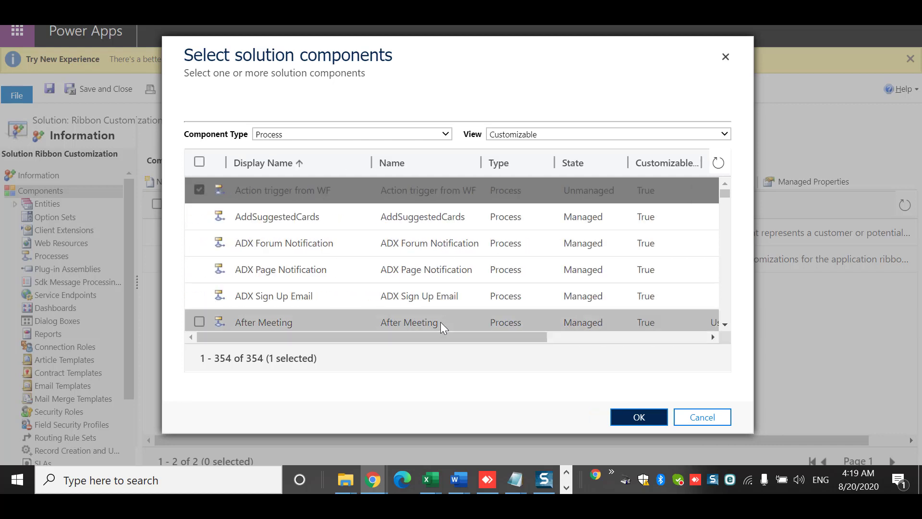
click(210, 321)
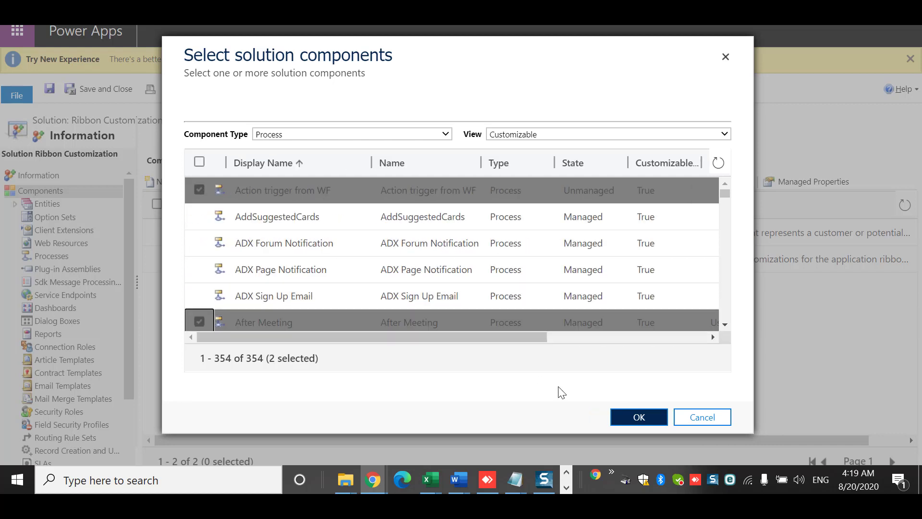
click(633, 417)
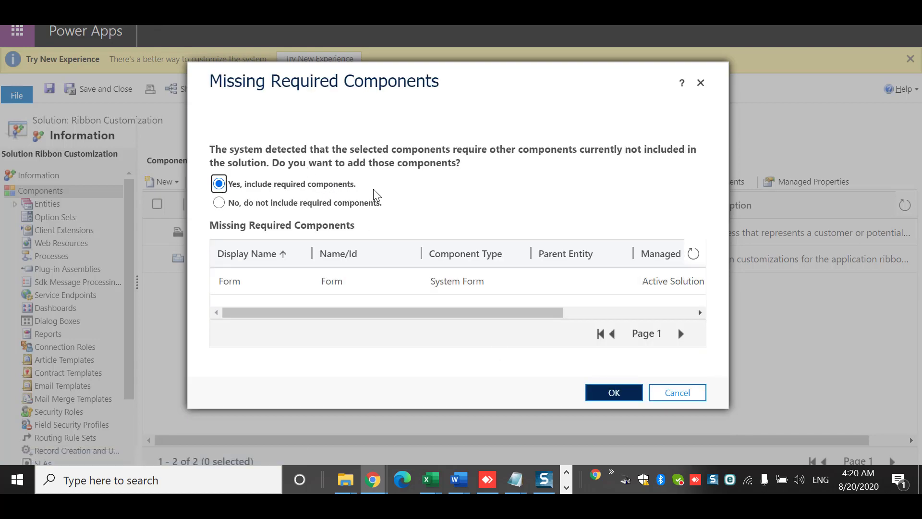
click(609, 400)
click(609, 402)
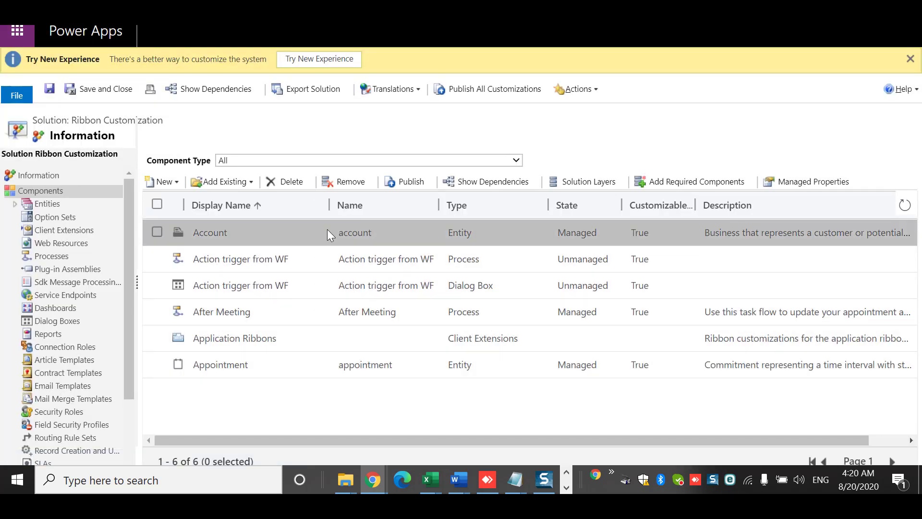
Review the components added to the solution, highlighting both Action trigger from WF items and the Appointment entity.
click(303, 260)
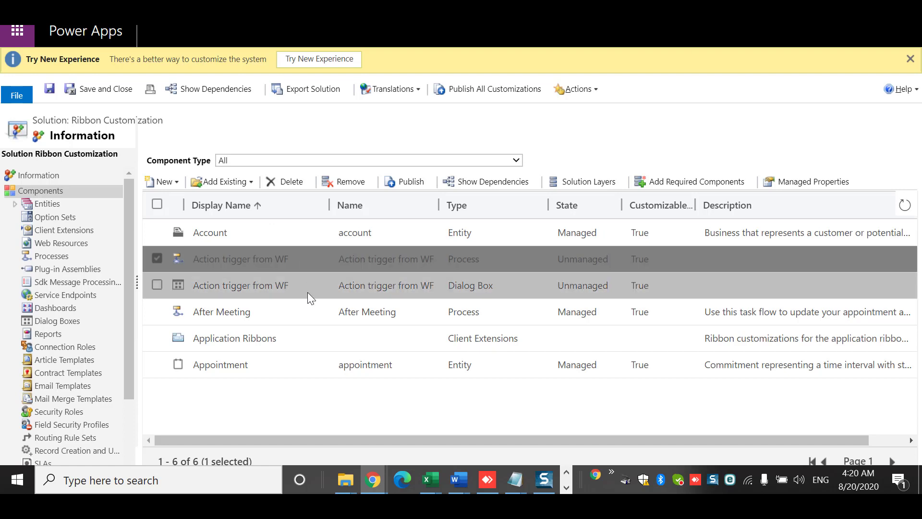
ctrl+click(307, 292)
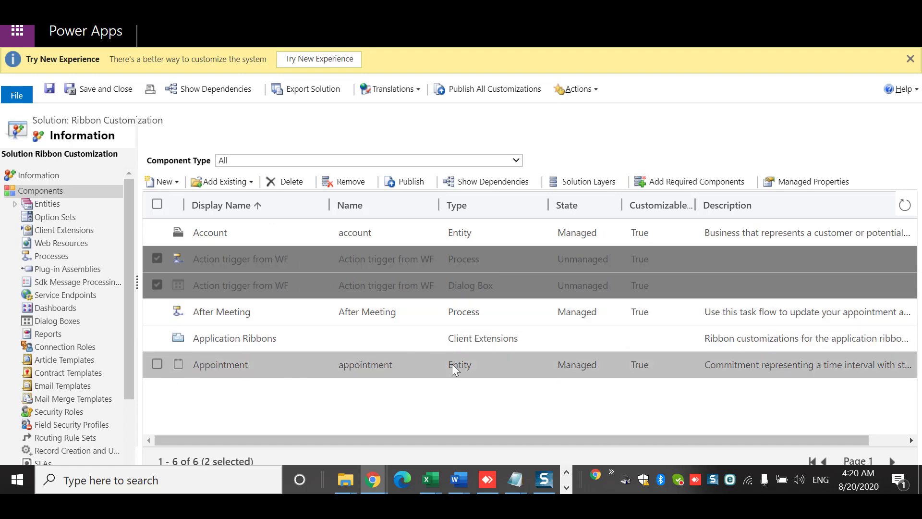
click(516, 368)
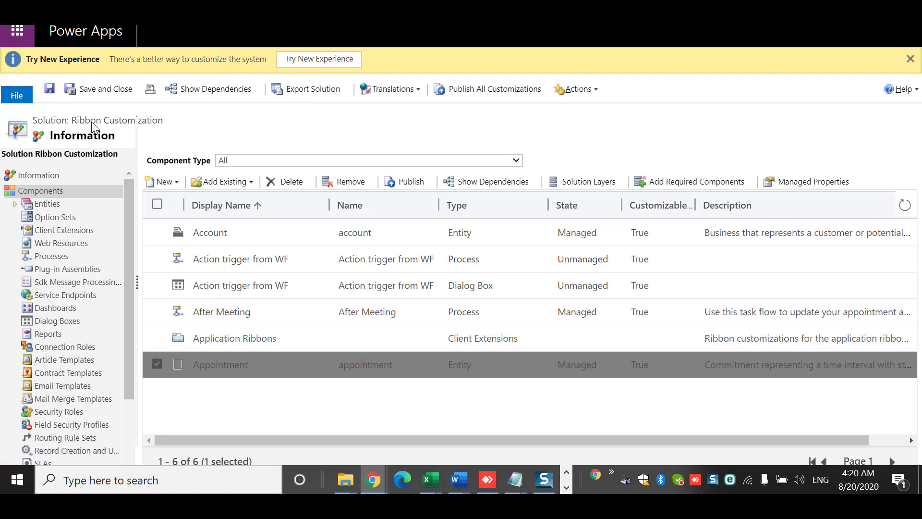
Include After Meeting and both Action trigger from WF components in the Appointment selection and try to delete, then remove, them all together.
click(156, 331)
click(156, 340)
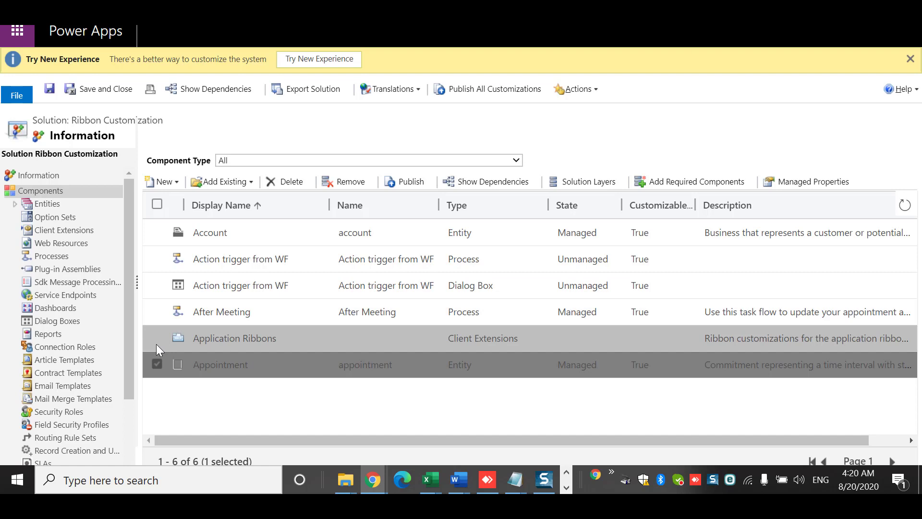
click(156, 313)
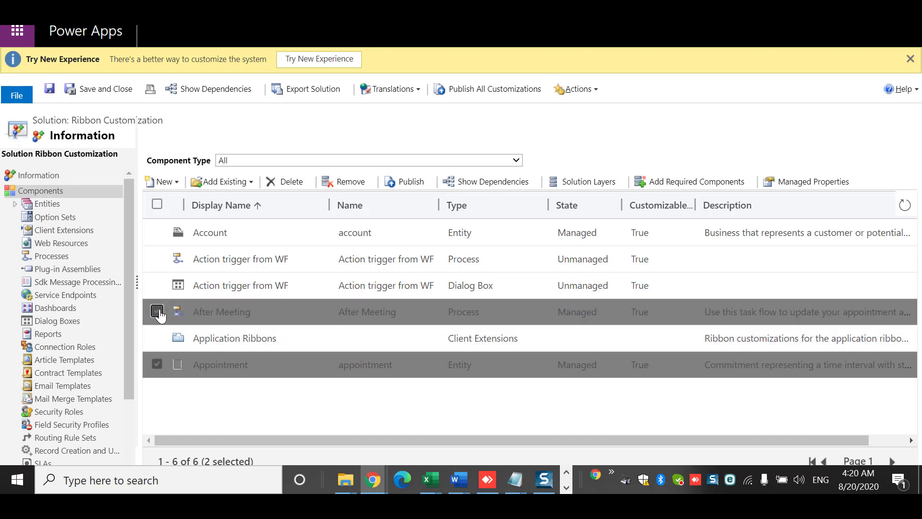
click(158, 259)
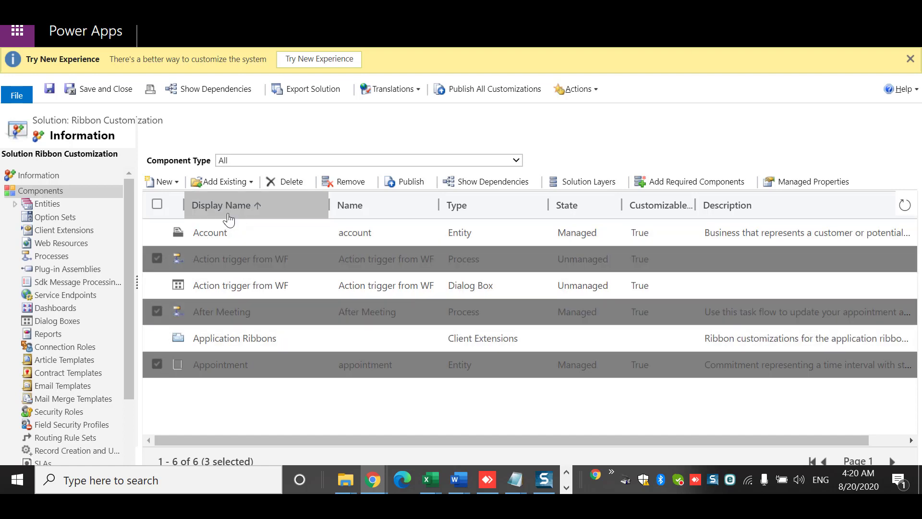
click(157, 285)
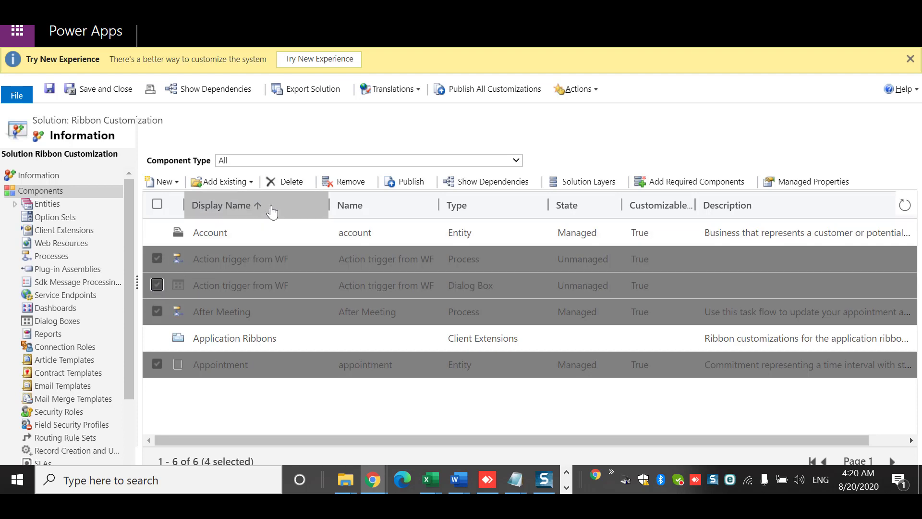
click(288, 183)
click(582, 83)
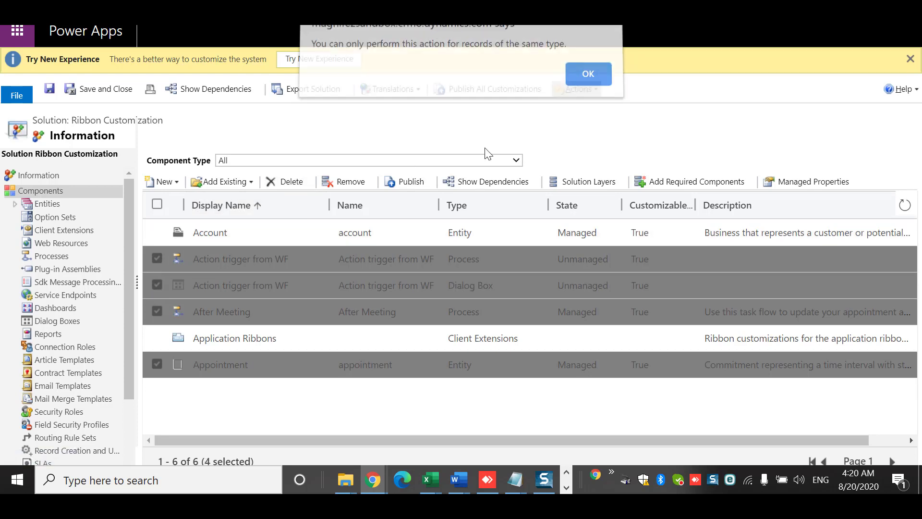
click(350, 182)
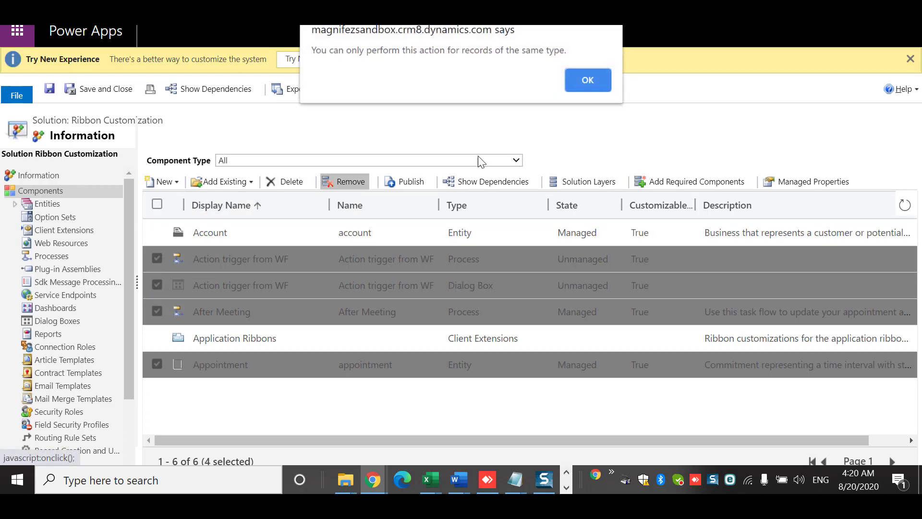
click(589, 79)
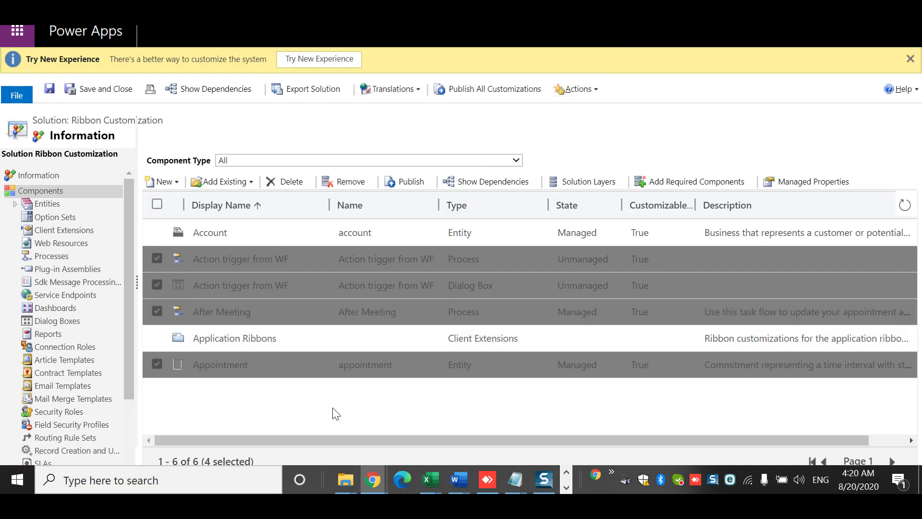
Reduce the selection to the Action trigger from WF and After Meeting processes and remove them from the solution.
click(156, 260)
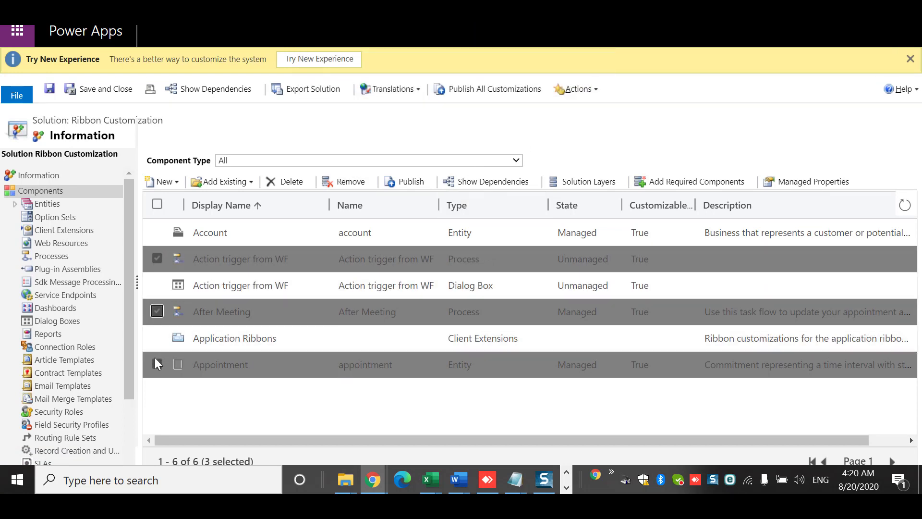
click(156, 365)
click(157, 365)
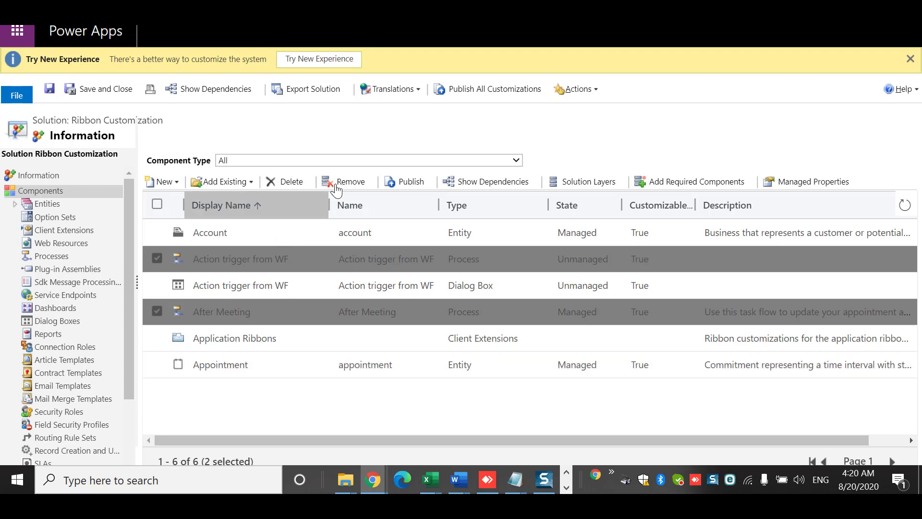
click(341, 180)
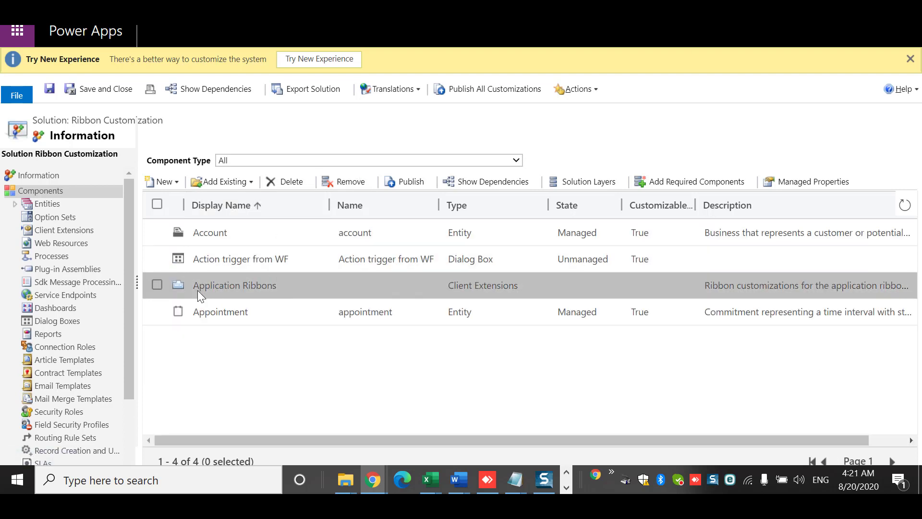
Remove the Appointment entity and the Action trigger from WF dialog box from the solution without deleting them from the system.
click(156, 312)
click(349, 183)
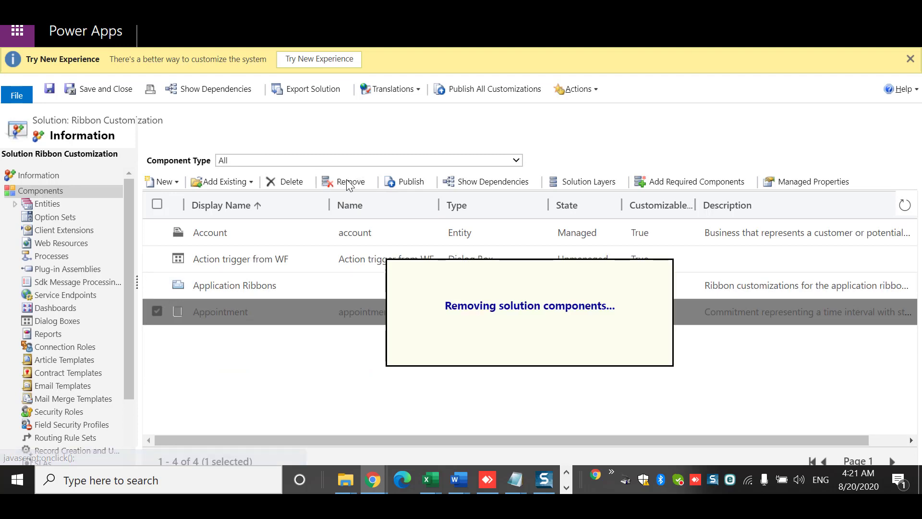
click(157, 262)
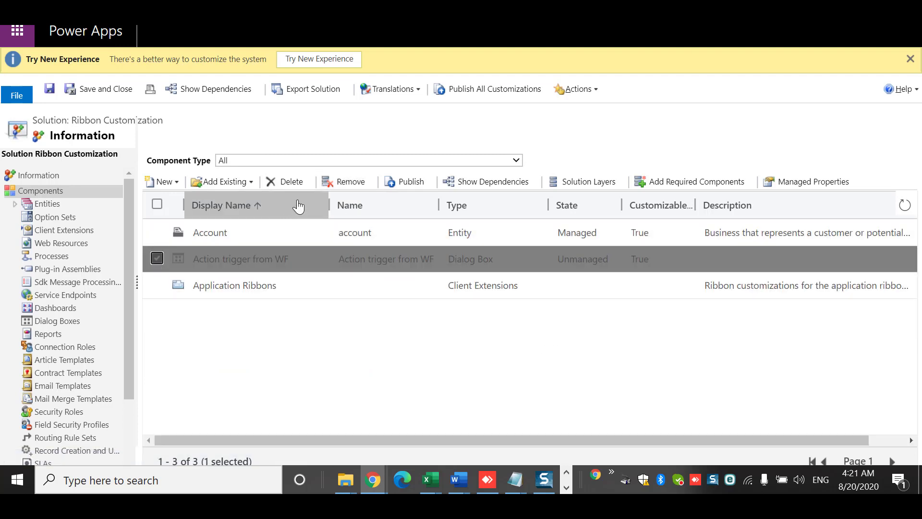
click(287, 181)
click(611, 299)
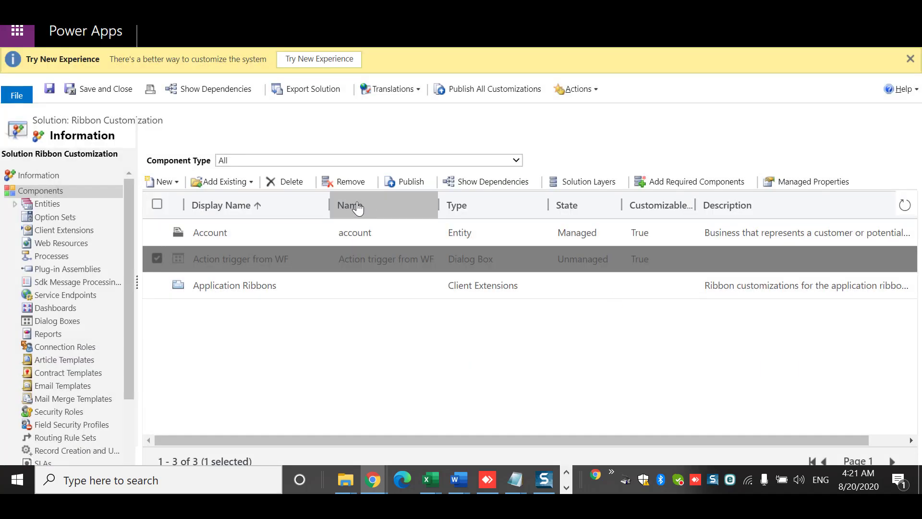
click(342, 182)
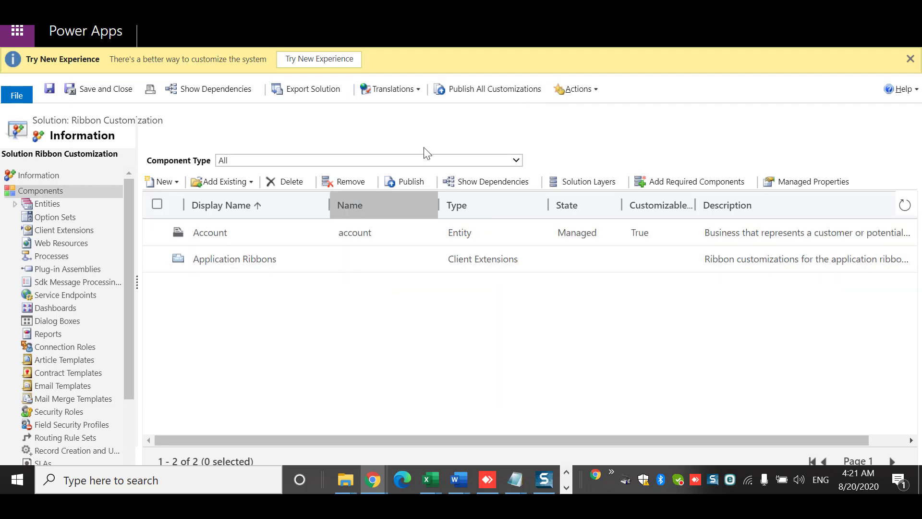
Publish all customizations, choosing to wait for the unresponsive pages.
click(524, 89)
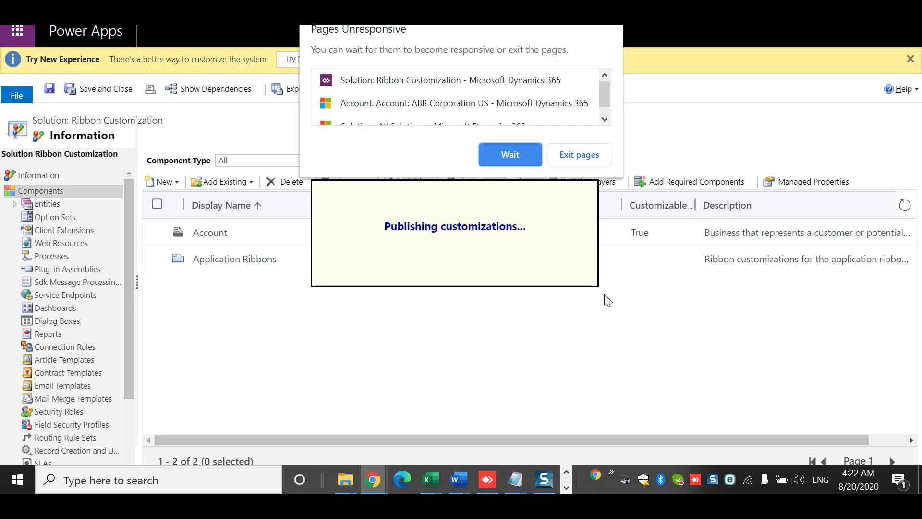
click(523, 151)
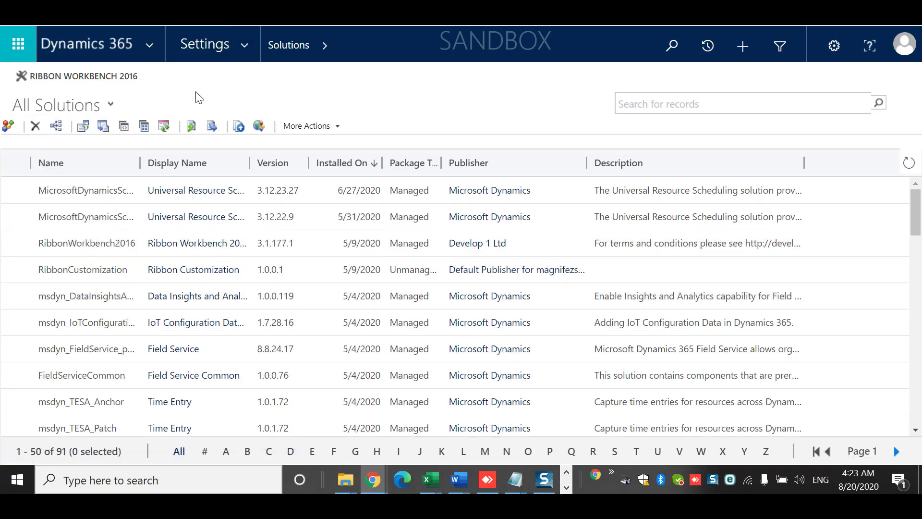
Create a new solution with display name CRM Customization August and publisher Default Publisher for magnifezsandbox.
click(8, 126)
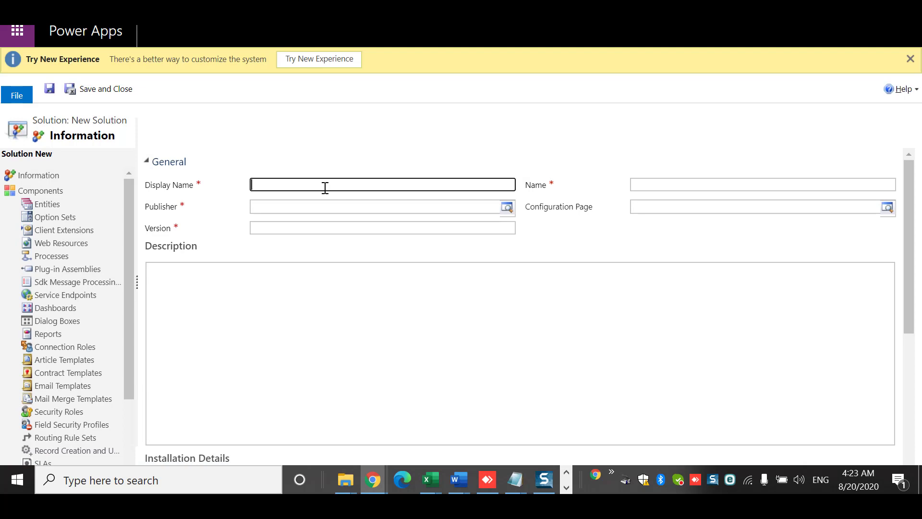
text(CRM Customization August)
key(Tab)
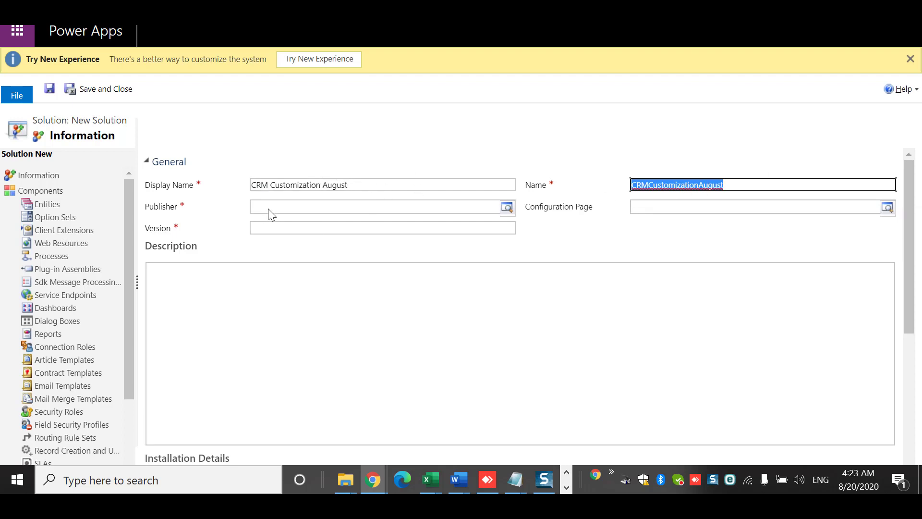
click(282, 206)
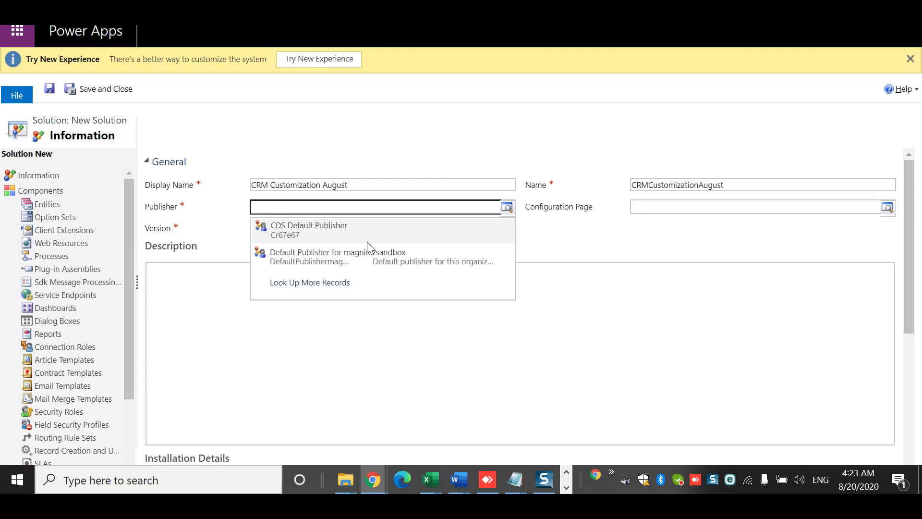
click(390, 262)
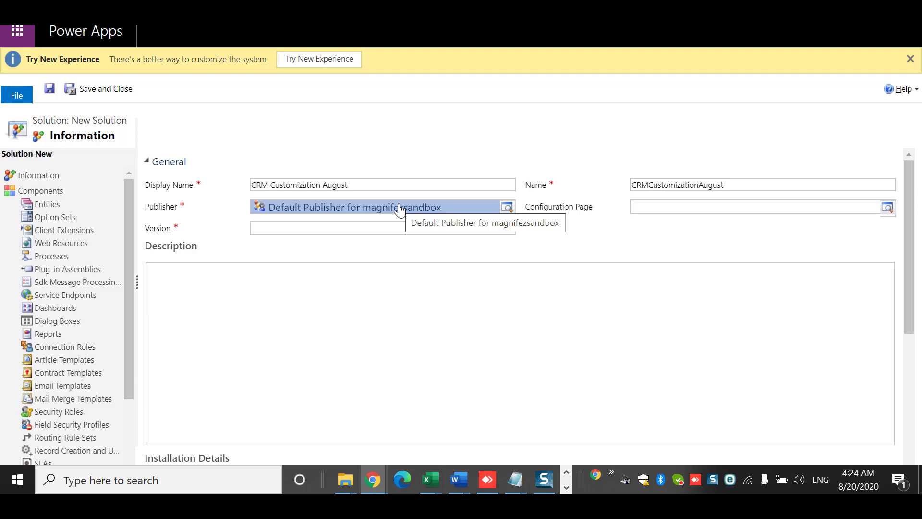
click(362, 234)
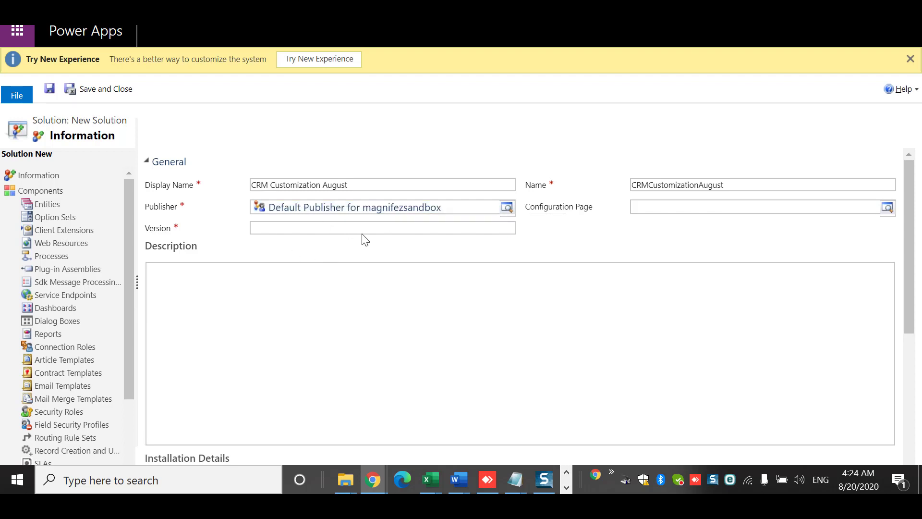
Set the new solution's version to 1.00.0.1 and save the solution.
click(377, 229)
text(1)
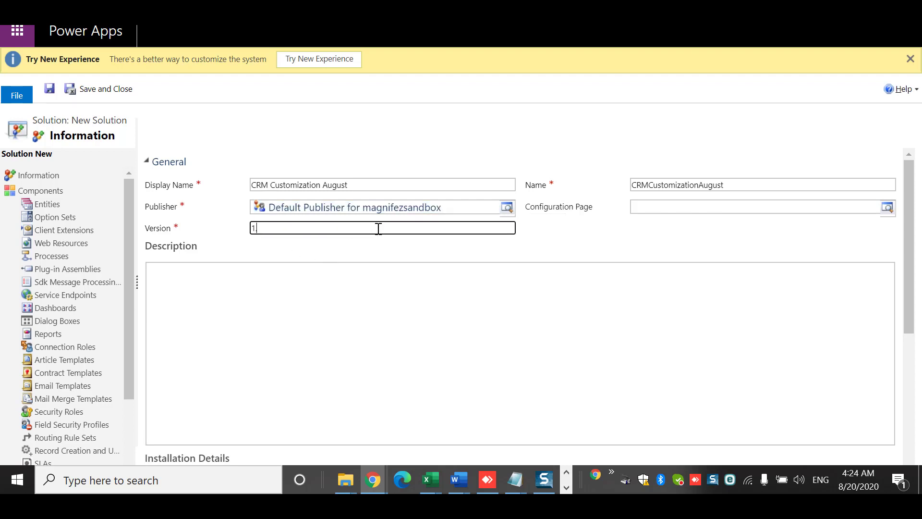
text(.00.0.1)
click(50, 88)
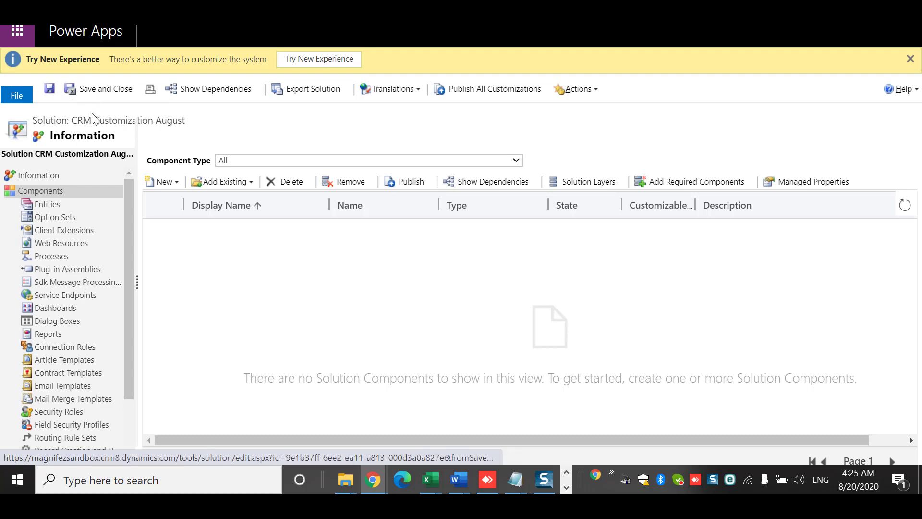
drag(99, 121, 194, 137)
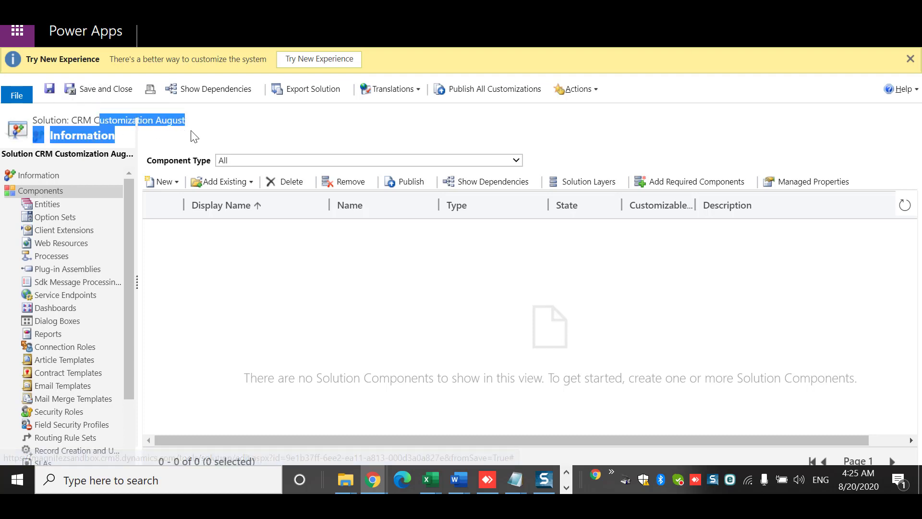
click(263, 137)
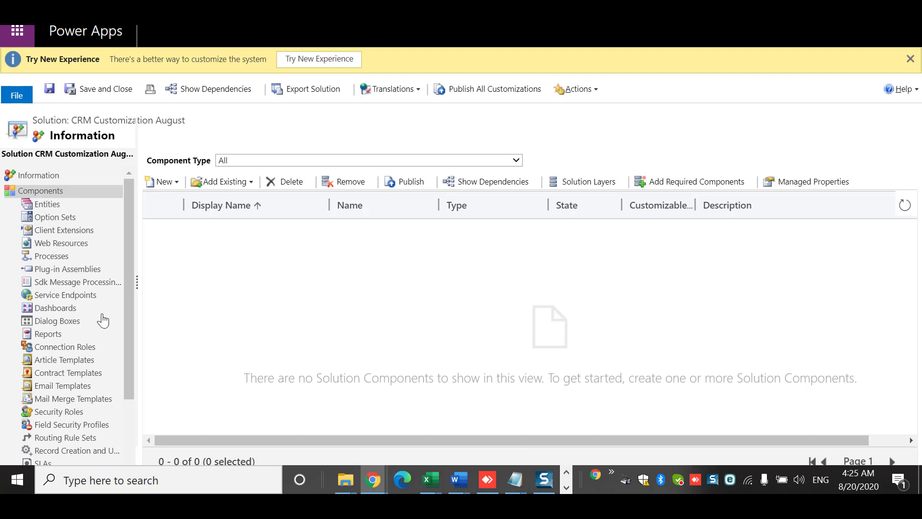
Start adding existing entities to the solution and select Account and Activity.
click(251, 177)
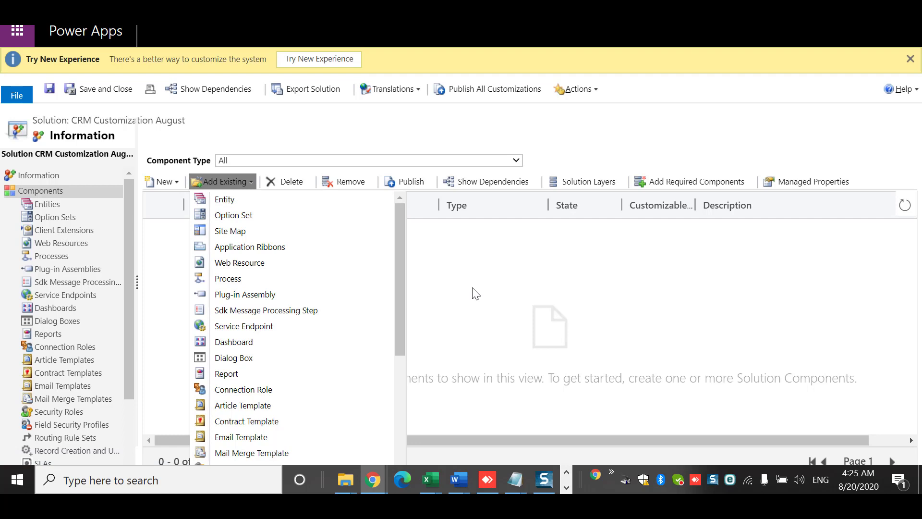
click(310, 207)
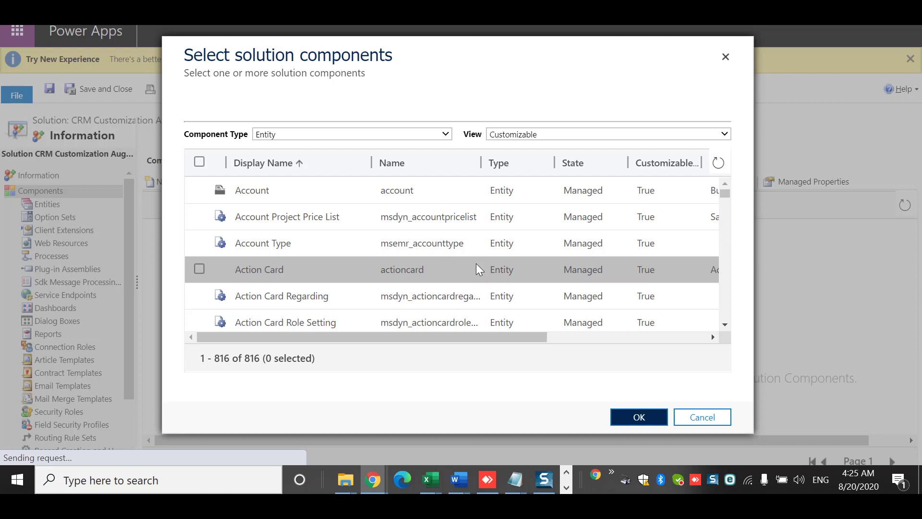
click(199, 190)
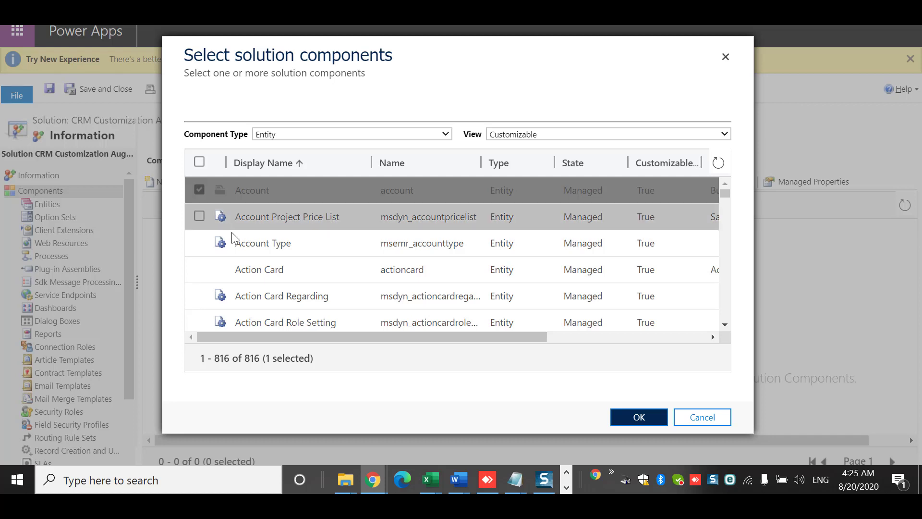
click(724, 325)
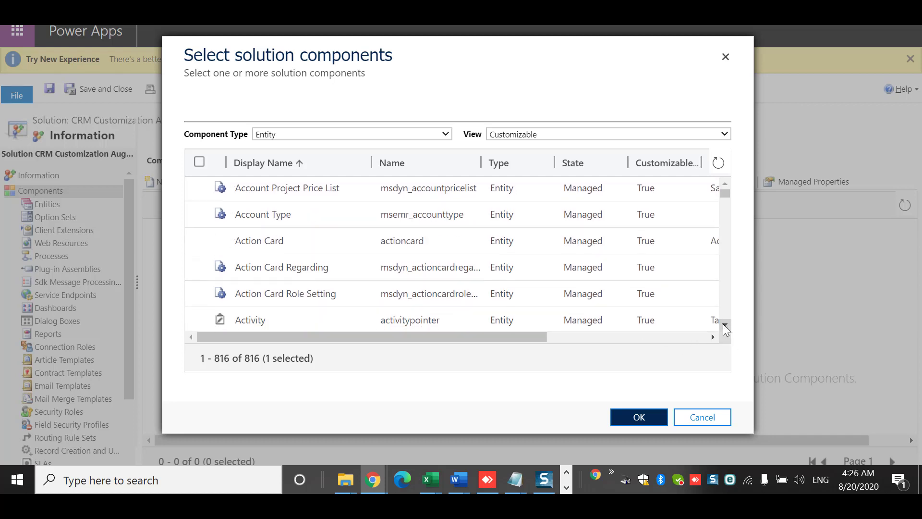
click(724, 326)
click(724, 325)
click(725, 326)
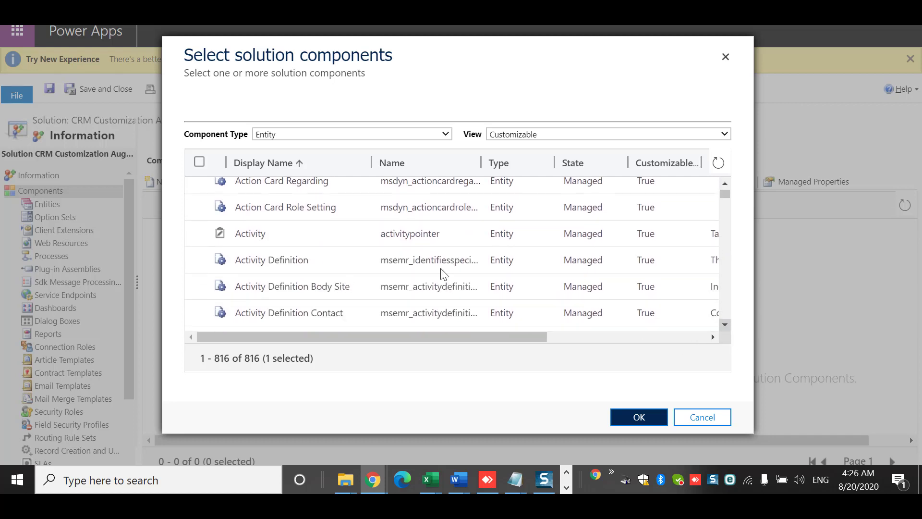
click(191, 231)
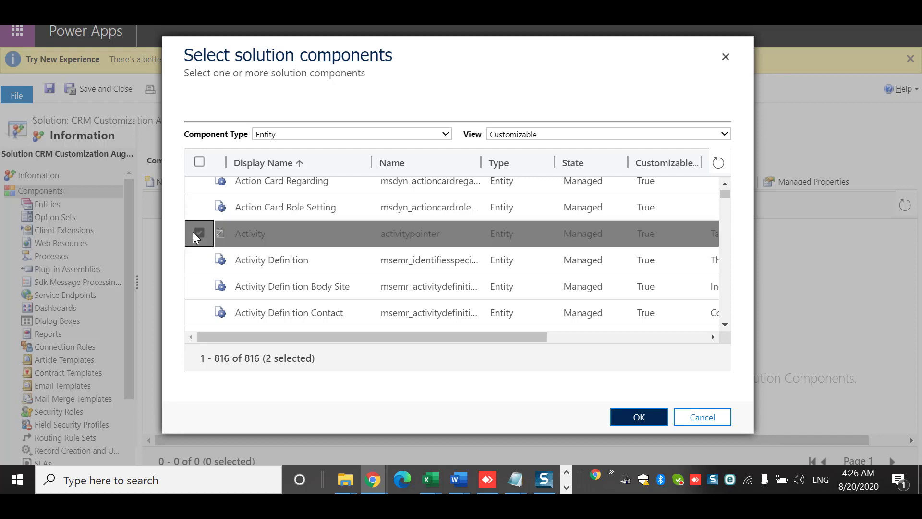
Add Appointment (EMR) Slot to the entity selection and confirm the selected components.
click(726, 324)
click(727, 324)
click(727, 324)
click(727, 324)
click(727, 324)
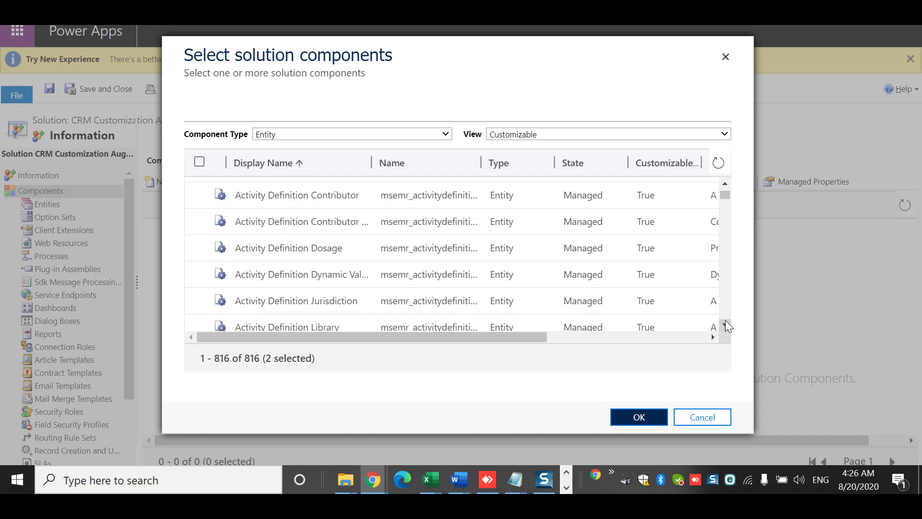
click(725, 324)
click(726, 324)
click(726, 324)
click(726, 324)
click(726, 324)
click(726, 325)
click(726, 324)
click(726, 324)
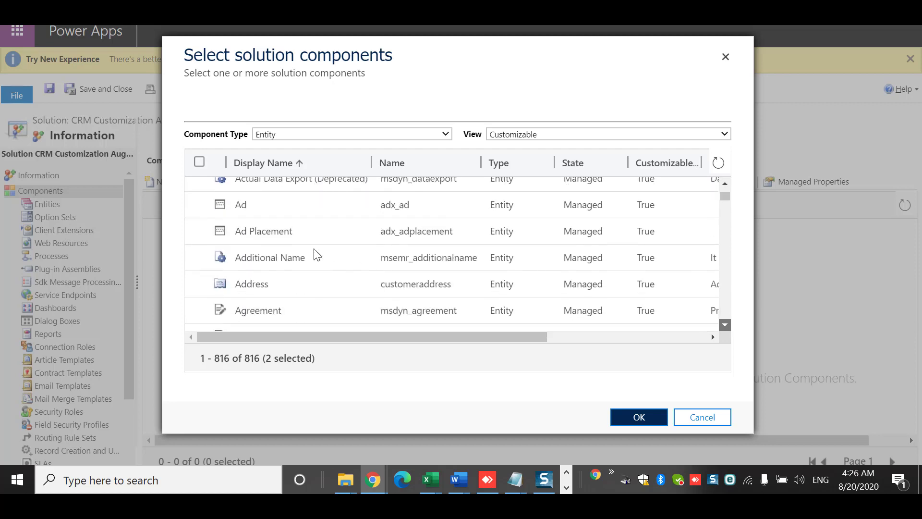
scroll(317, 254, down, 10)
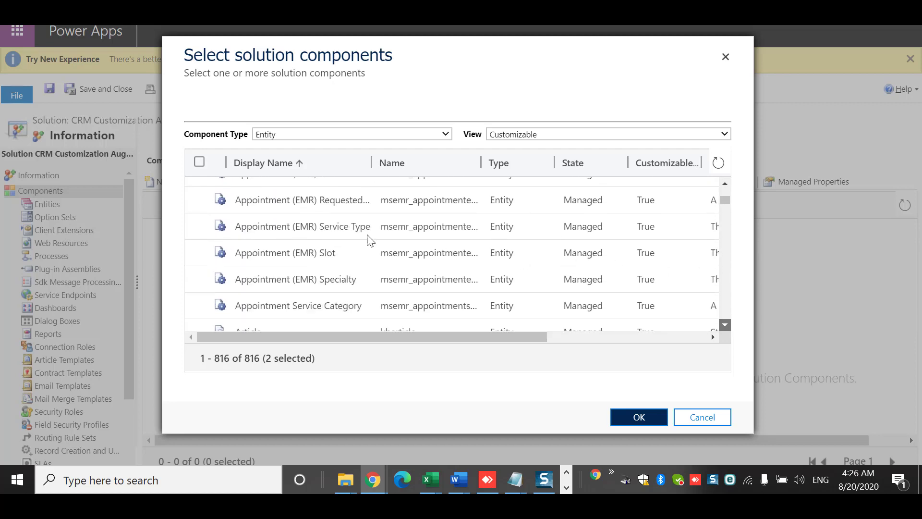
click(207, 259)
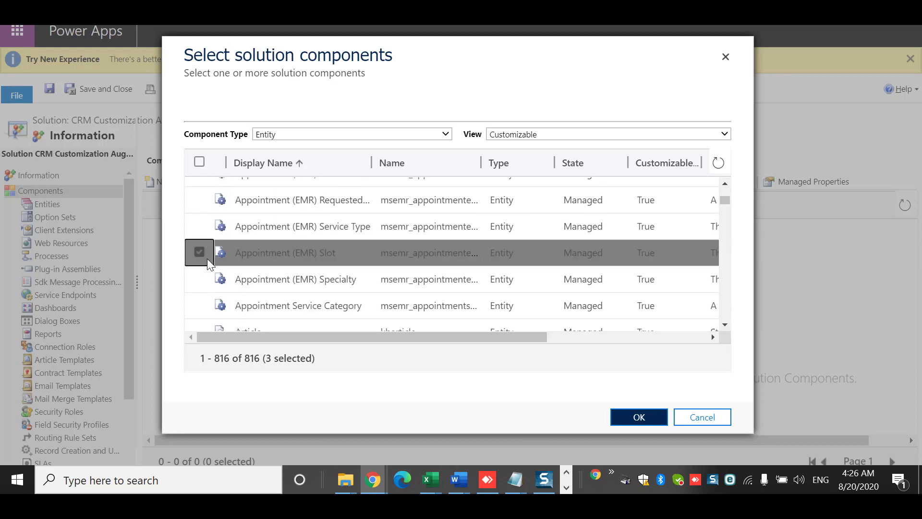
click(636, 417)
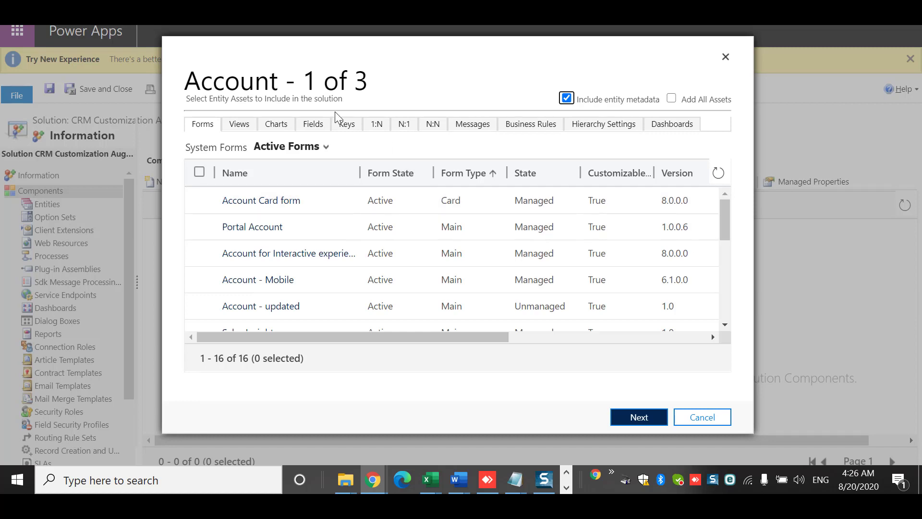
Look through the Account entity's asset categories and include its Account - Mobile and Account - updated forms.
click(241, 129)
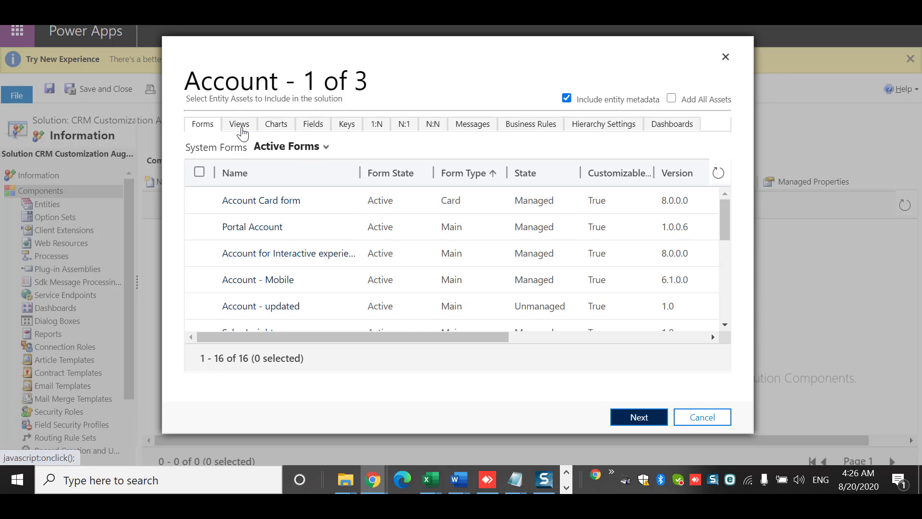
click(275, 127)
click(313, 125)
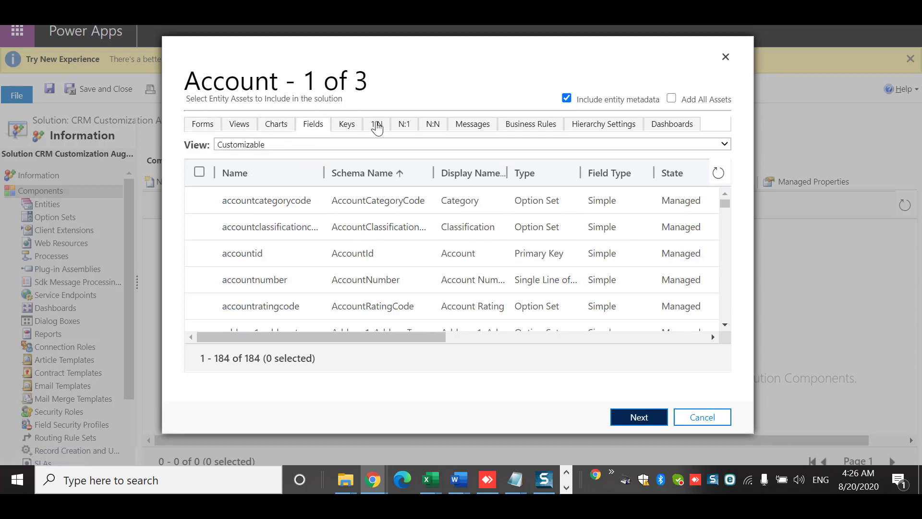
click(208, 128)
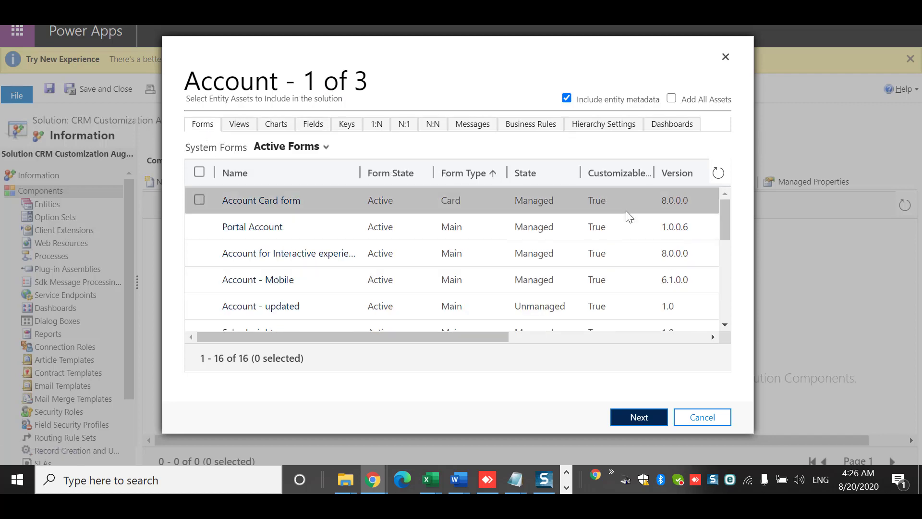
drag(726, 211, 725, 327)
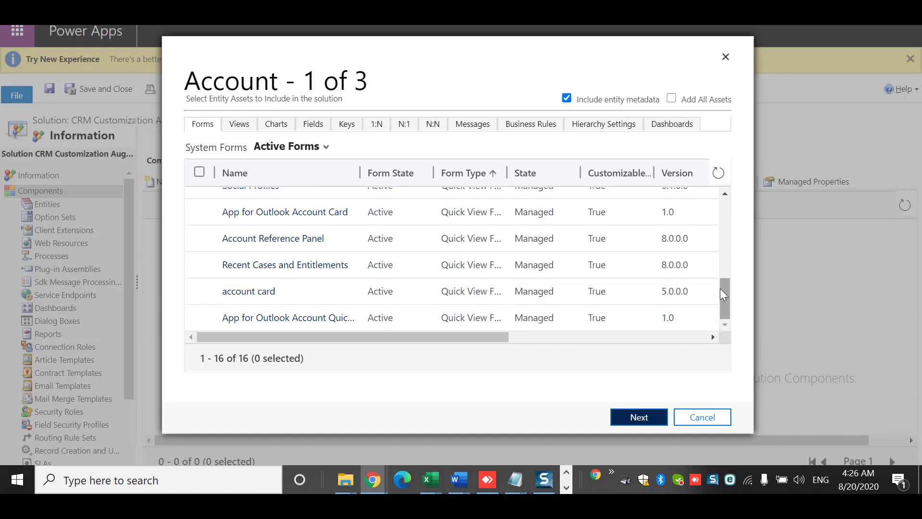
scroll(724, 229, up, 6)
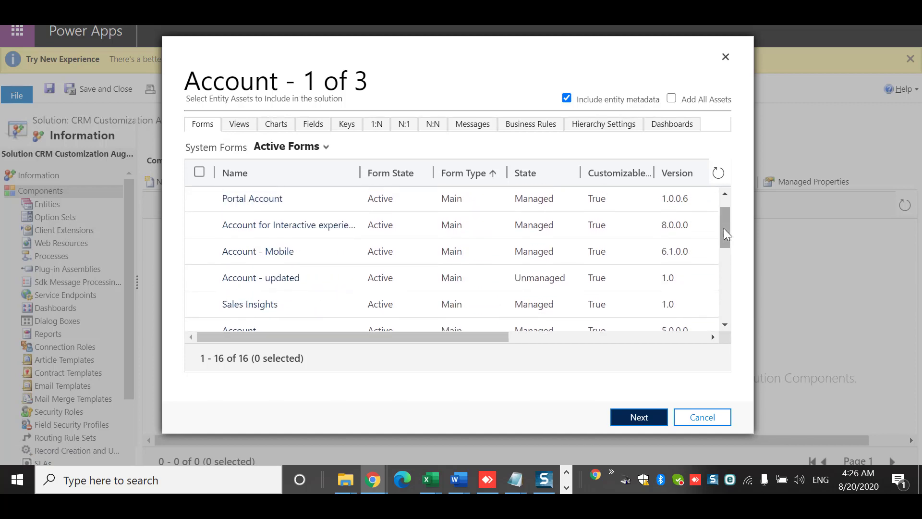
click(208, 254)
click(199, 279)
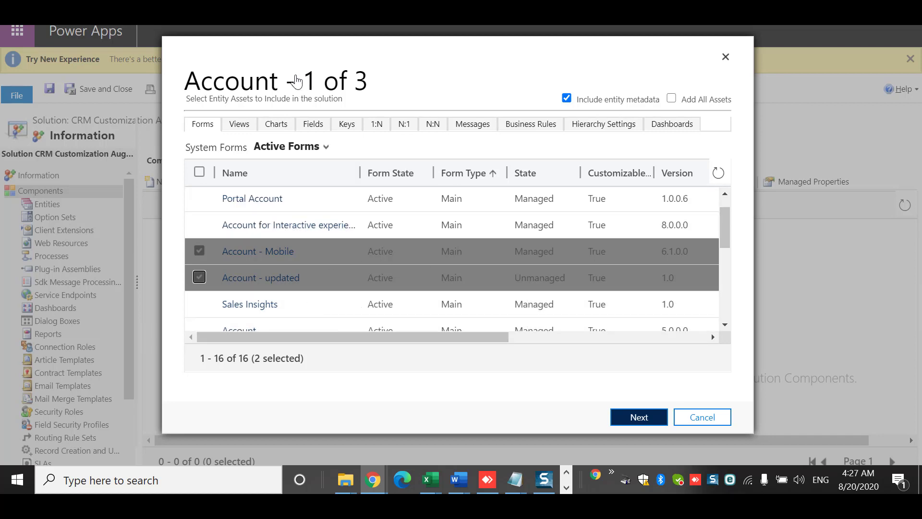
Include the Account BulkOperation View and the Classification field among the Account assets, and proceed to the Activity entity.
click(238, 124)
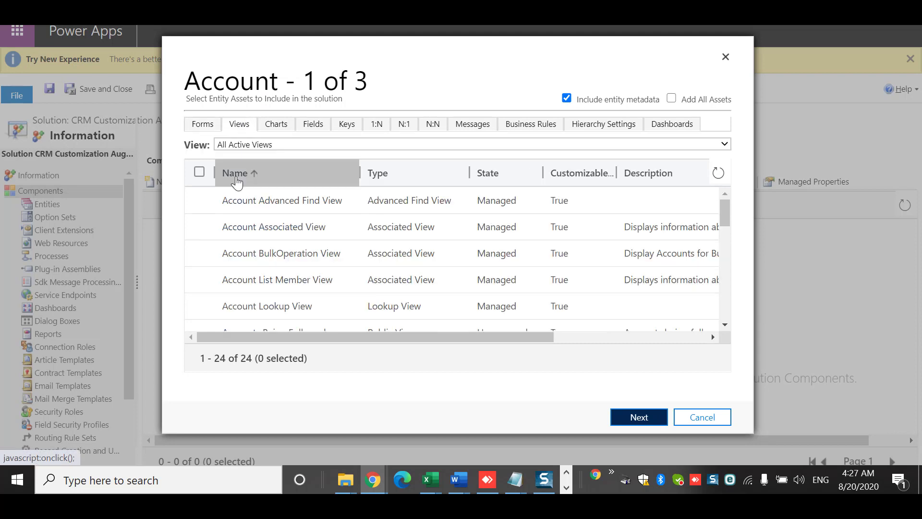
click(209, 249)
click(283, 127)
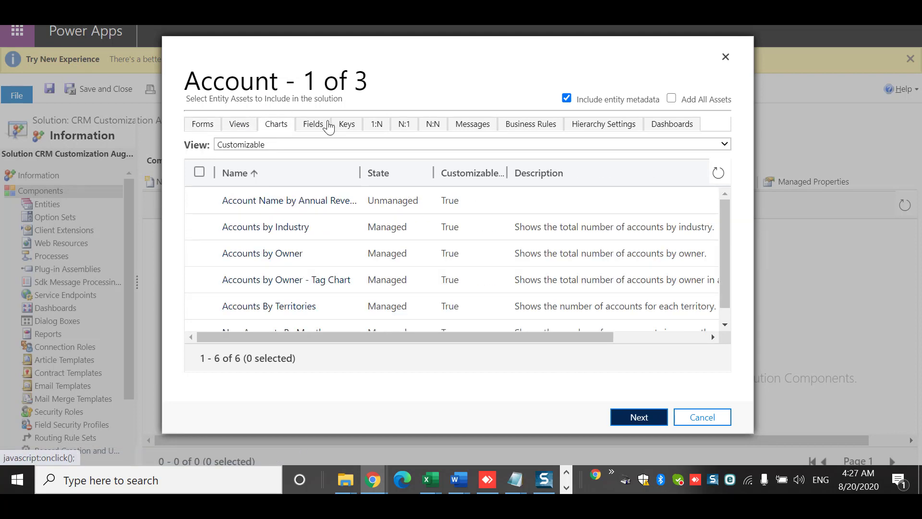
click(313, 124)
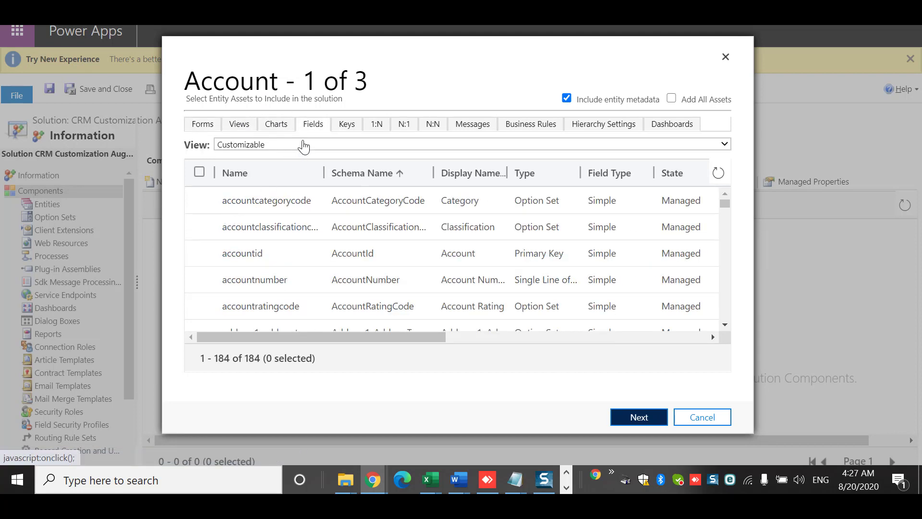
click(206, 235)
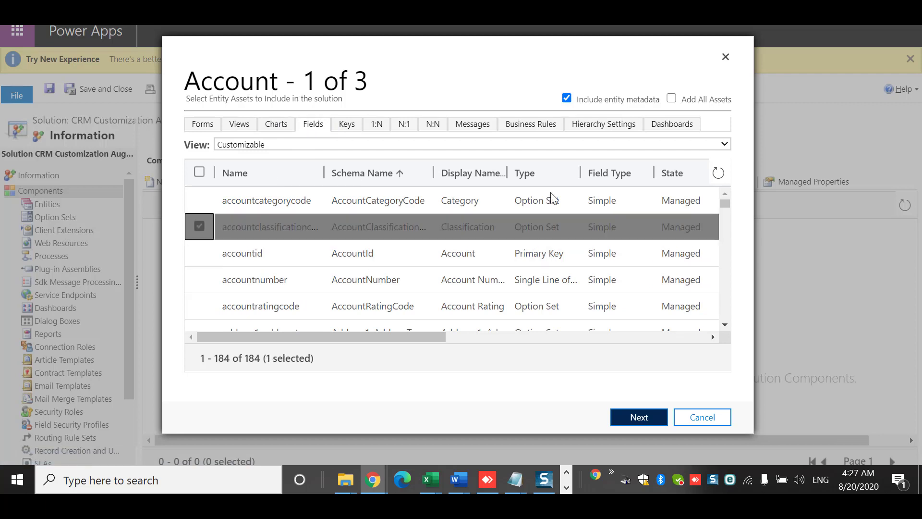
click(649, 426)
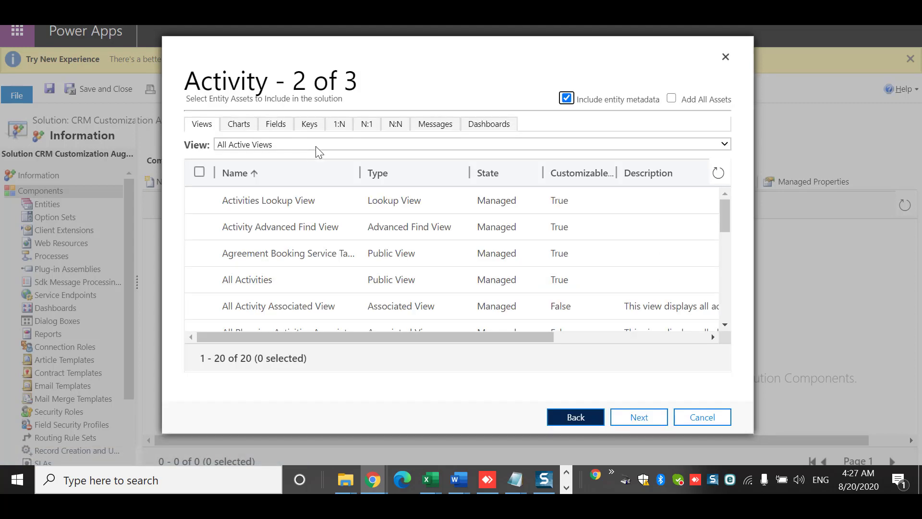
Include the ismapiprivate and lastonholdtime fields of the Activity entity.
click(275, 125)
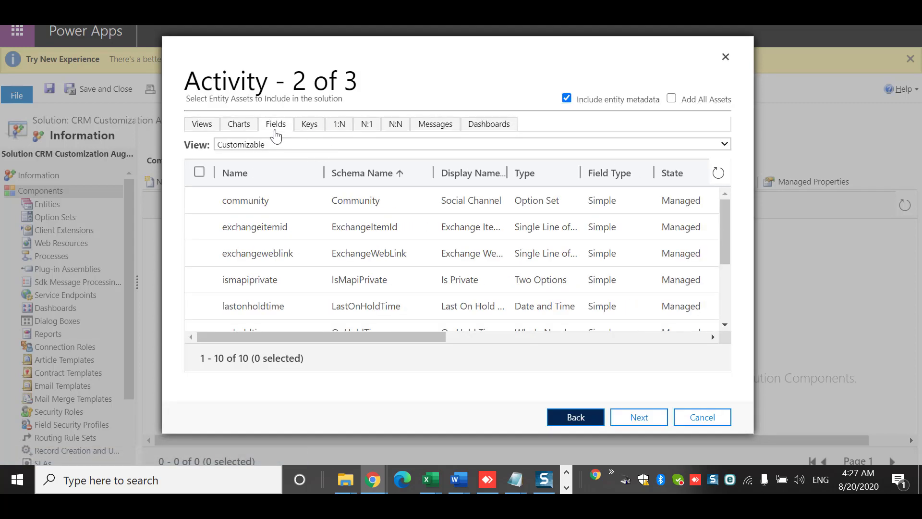
click(206, 276)
click(201, 304)
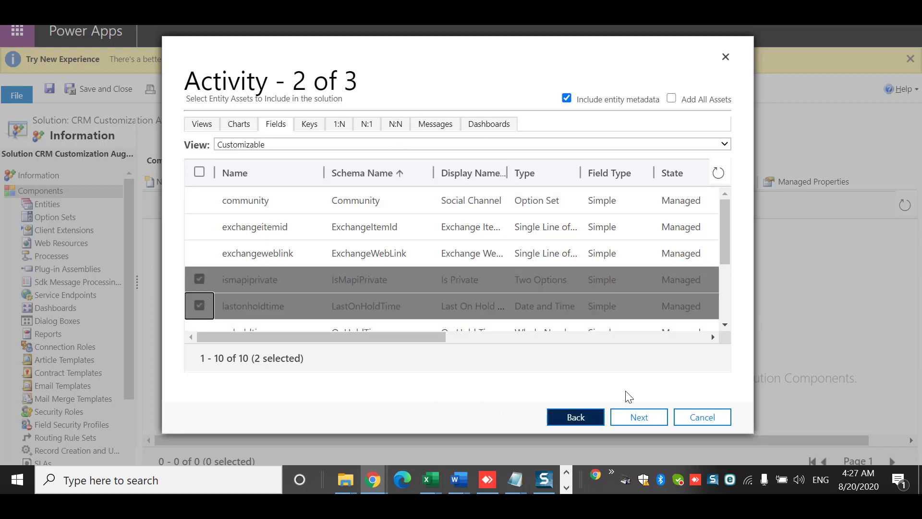
Proceed to Appointment (EMR) Slot, include its main Information form, and finish adding the entities.
click(638, 416)
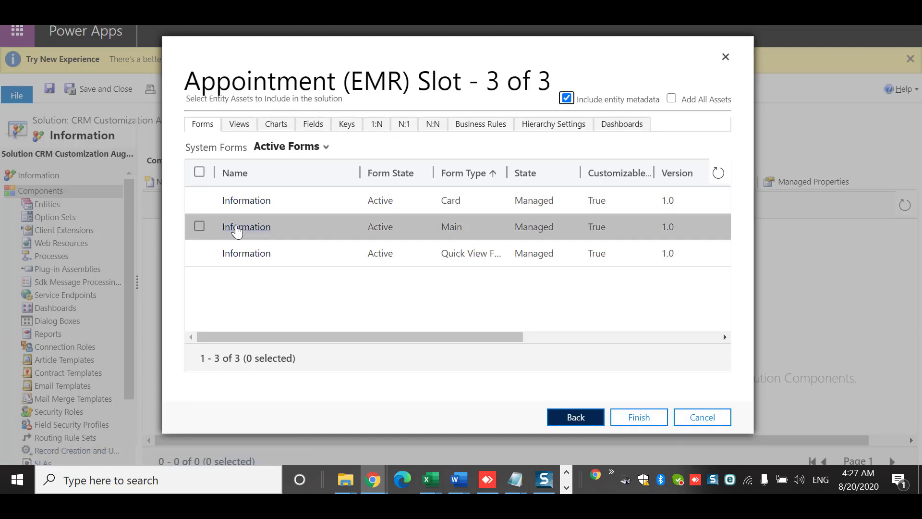
click(199, 226)
click(613, 416)
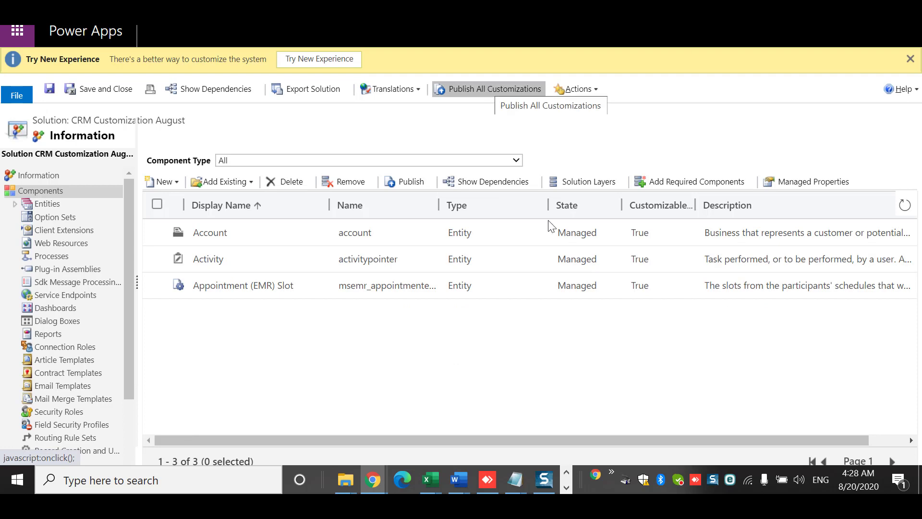
Start exporting the CRM Customization August solution, publish all customizations, and proceed to the export system settings.
click(312, 87)
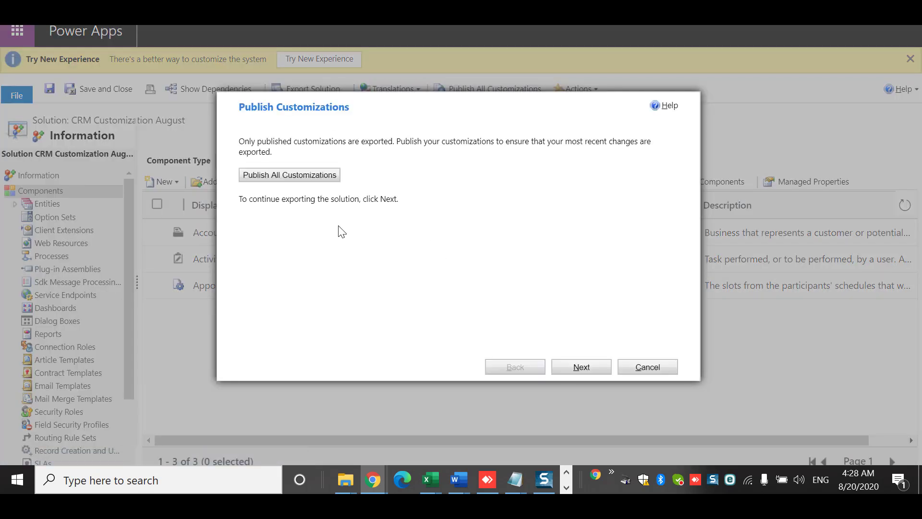
click(298, 180)
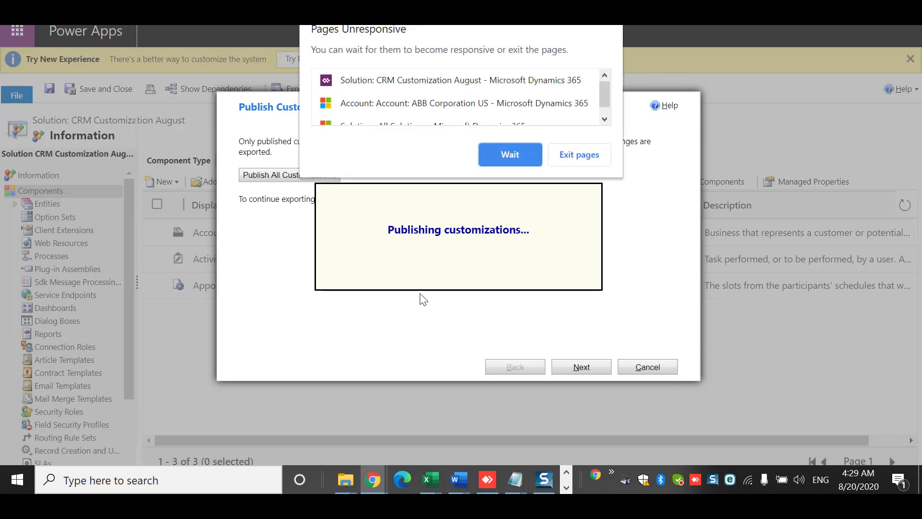
click(524, 163)
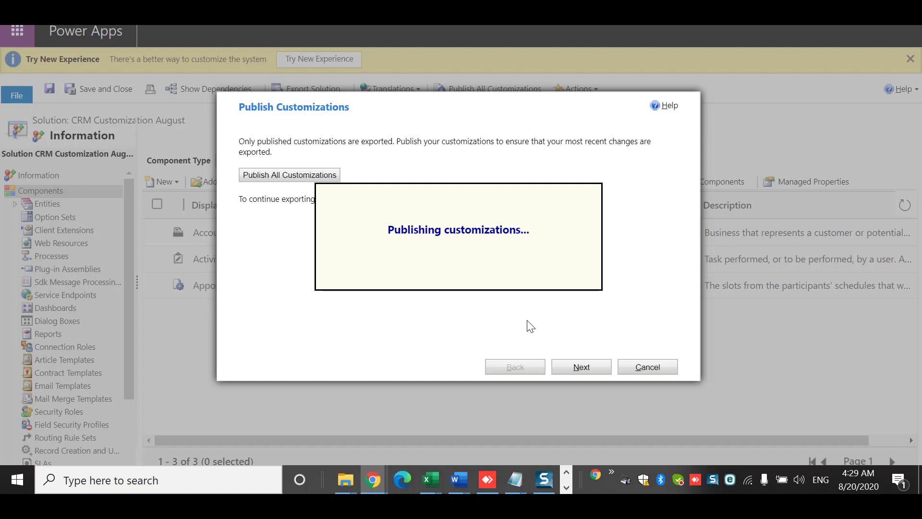
click(567, 487)
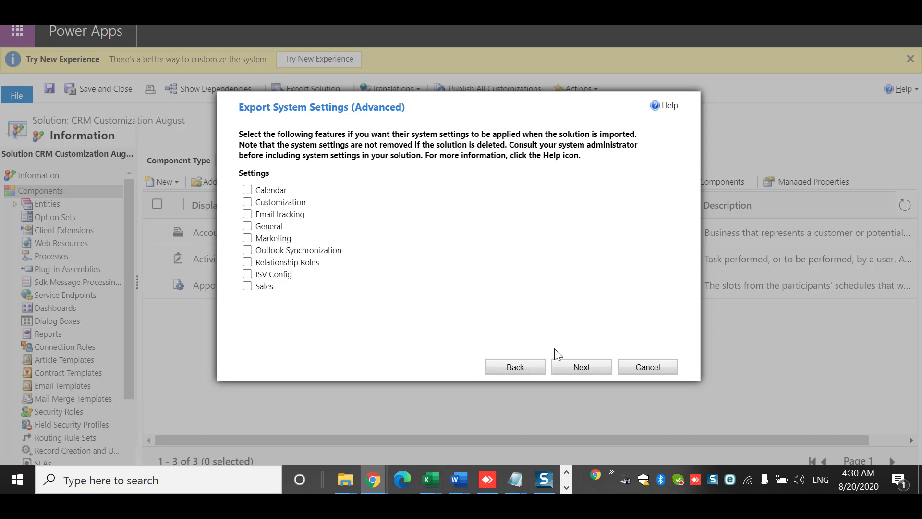
Leave all optional system settings out and export the solution as a Managed package.
click(570, 366)
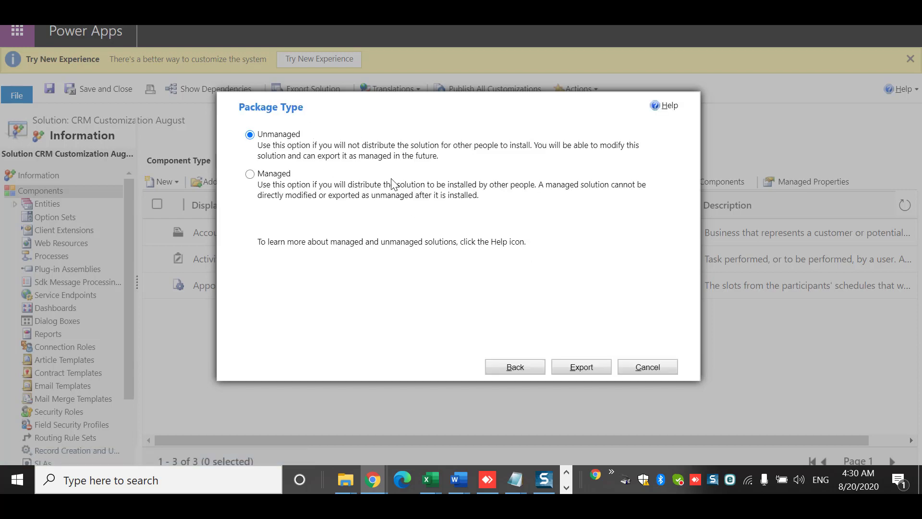
click(278, 175)
click(581, 367)
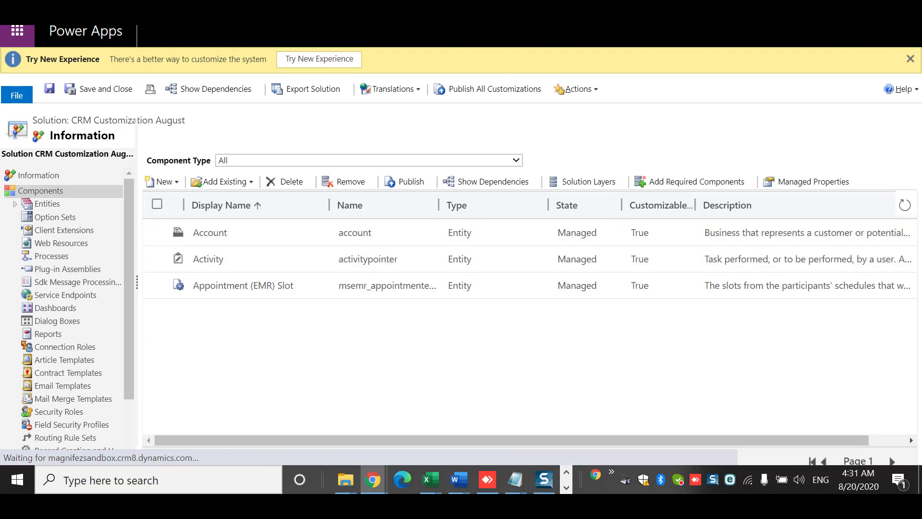
Switch to the sandbox's solutions window and load magnifezcrm.crm8.dynamics.com in a new browser tab.
key(alt+Tab)
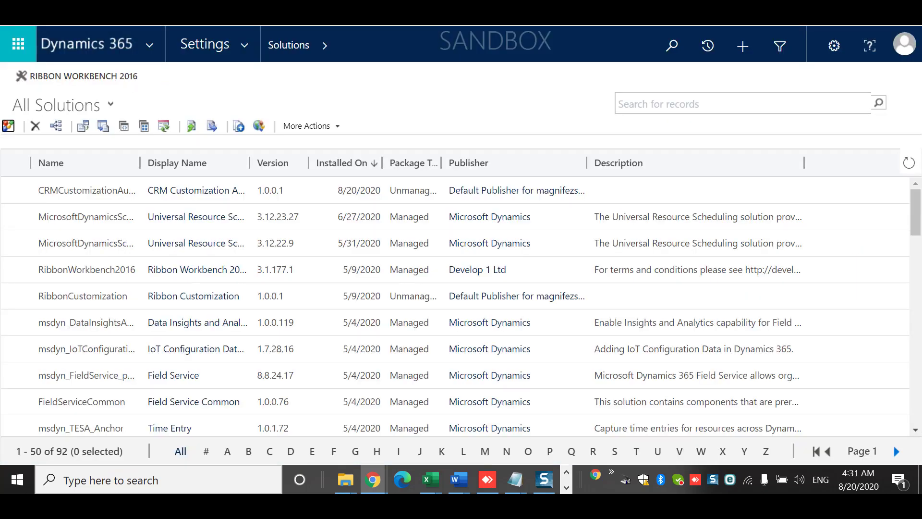
key(ctrl+t)
text(magnifezcr)
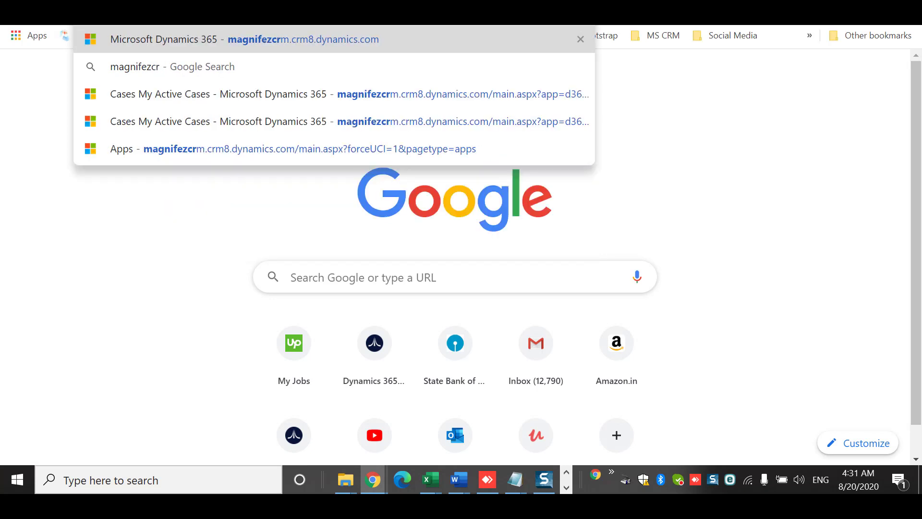
key(Return)
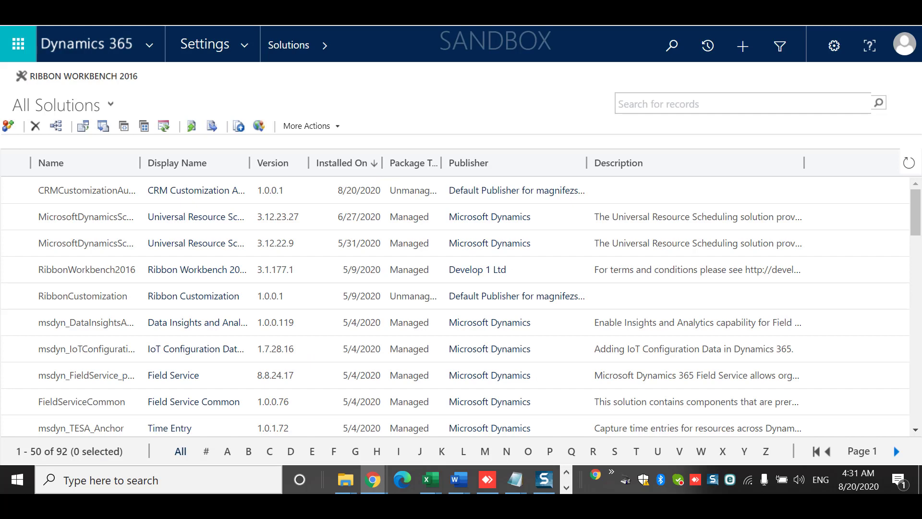
key(ctrl+t)
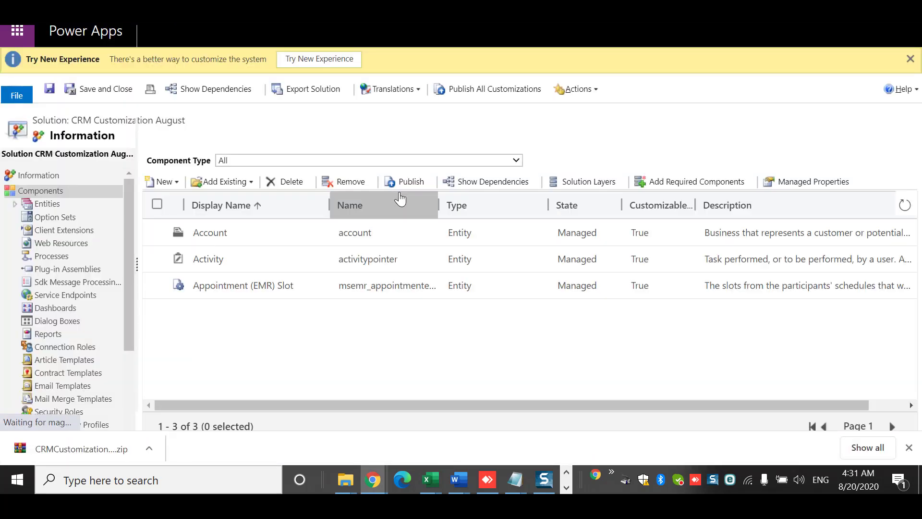
Show the exported CRMCustomizationAugust_1_0_0_1_managed archive in its download folder and return to the browser.
click(149, 448)
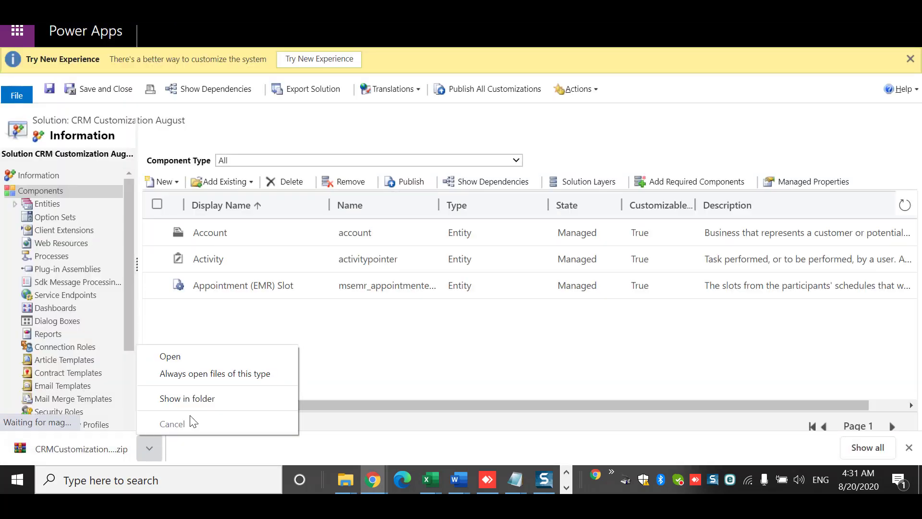
click(209, 402)
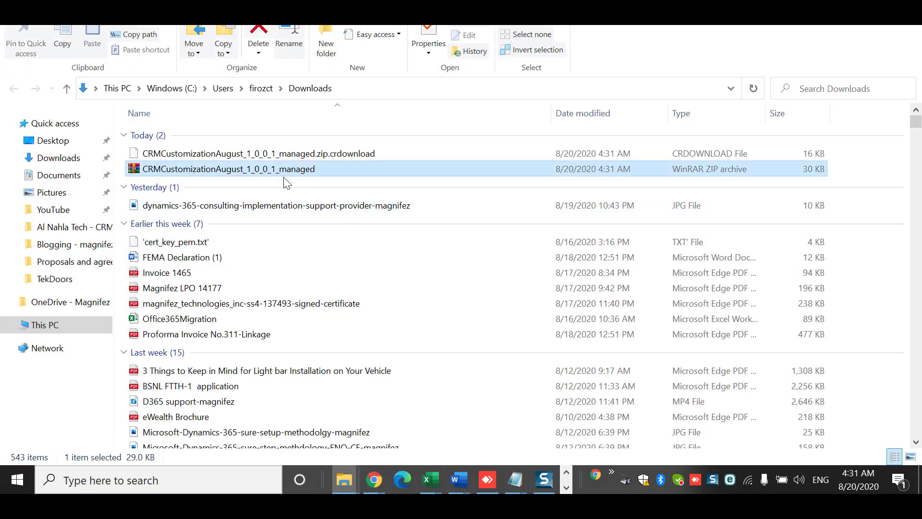
key(alt+Tab)
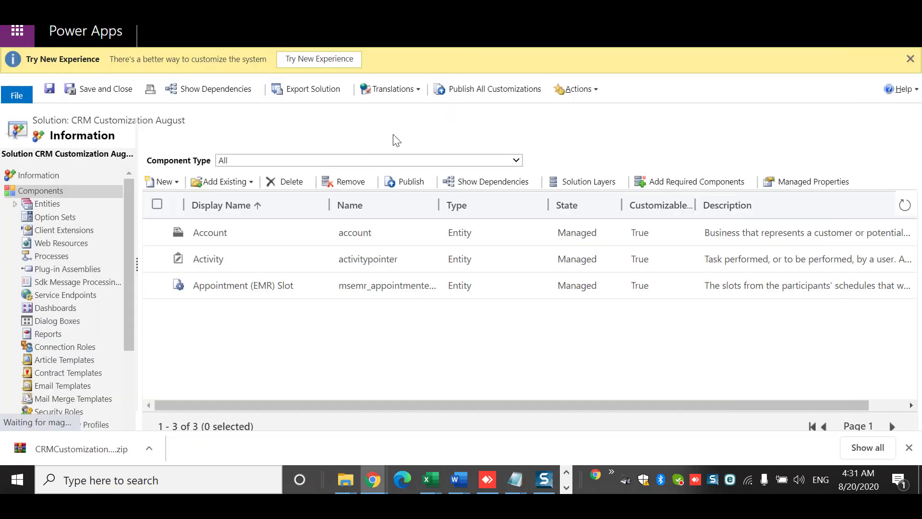
Switch to the magnifezcrm organization's Portal Management tab and go through Advanced Settings to its All Solutions list.
key(alt+Tab)
key(alt+Tab)
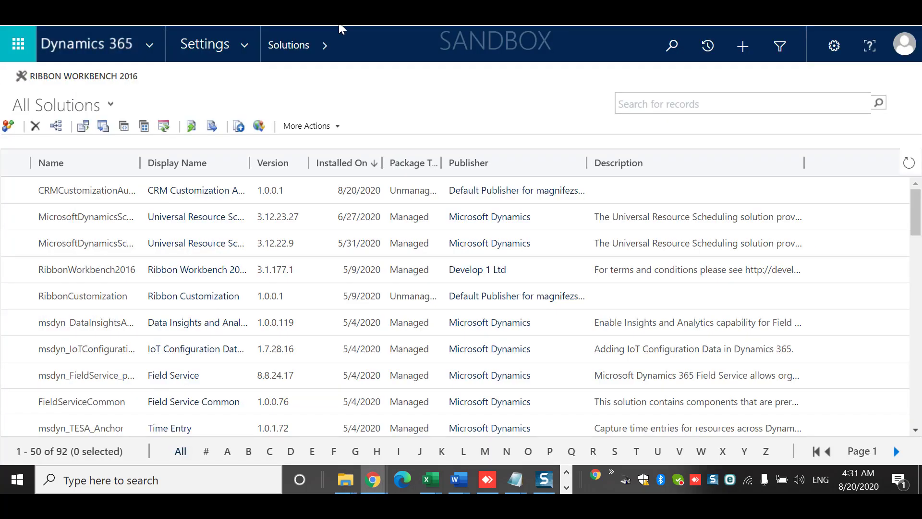
click(332, 7)
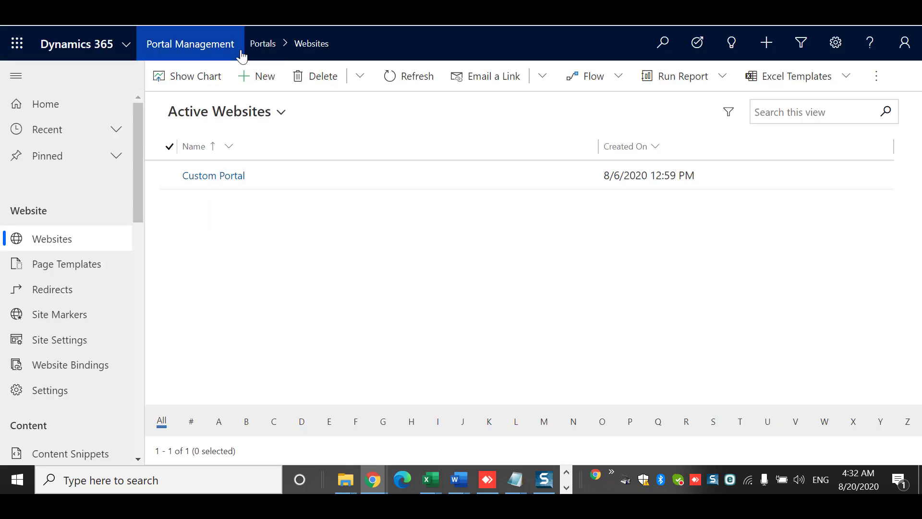
click(835, 43)
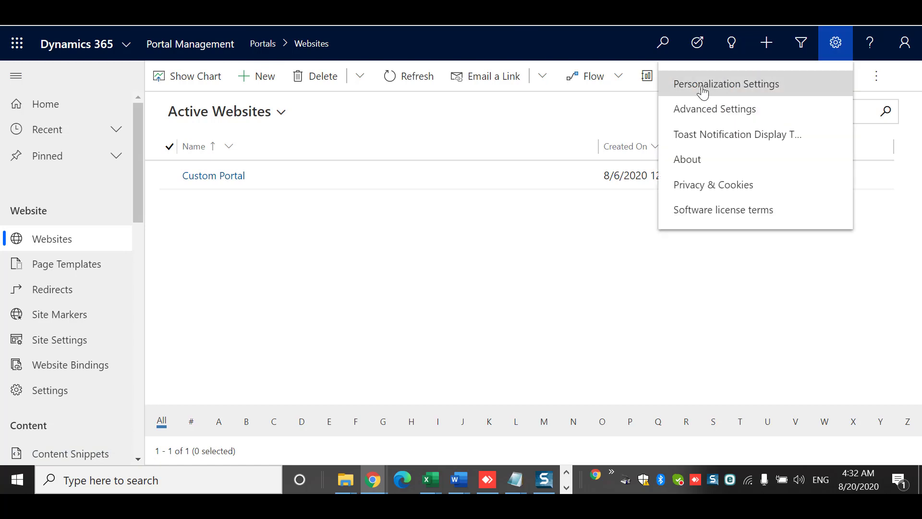
click(705, 107)
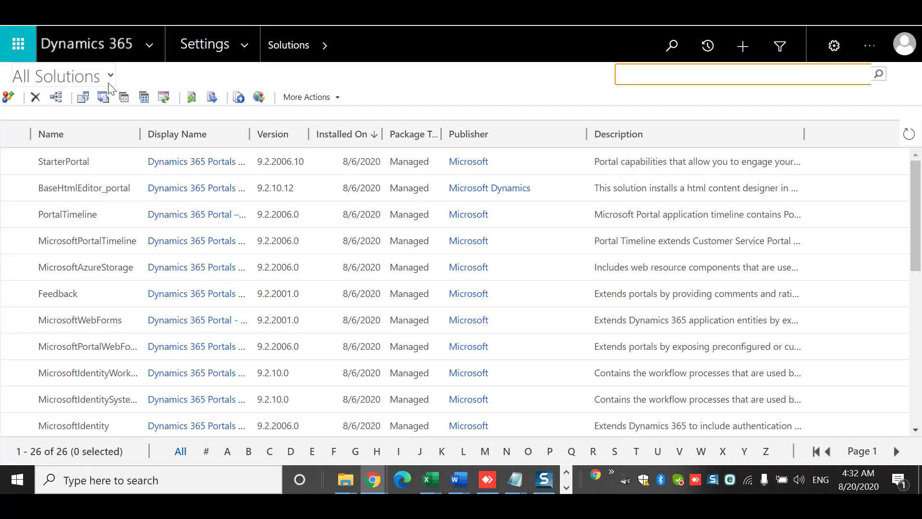
Try to import CRMCustomizationAugust_1_0_0_1_managed.zip into the magnifezcrm organization and examine the list of missing components.
click(102, 98)
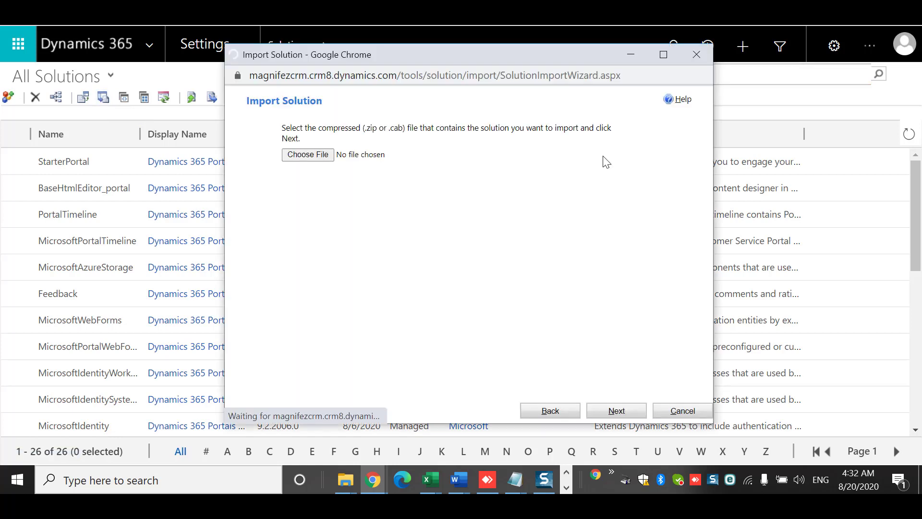
click(322, 157)
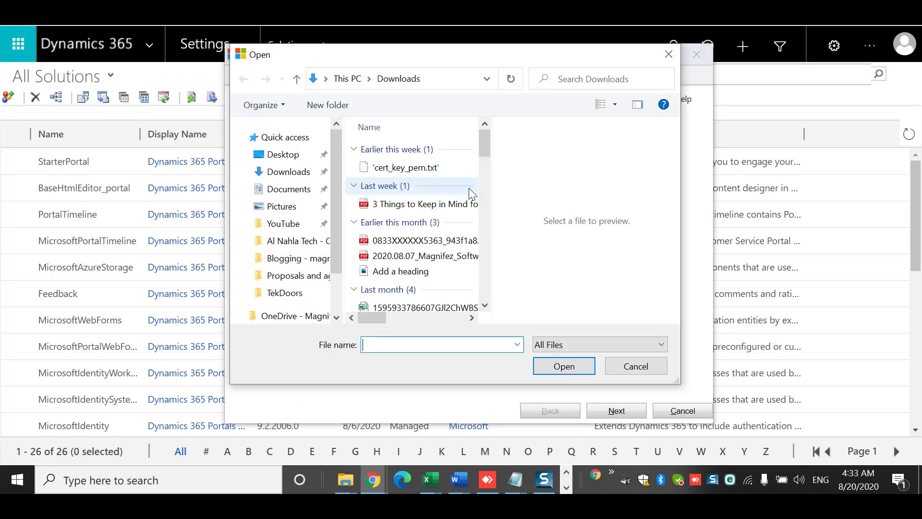
click(433, 169)
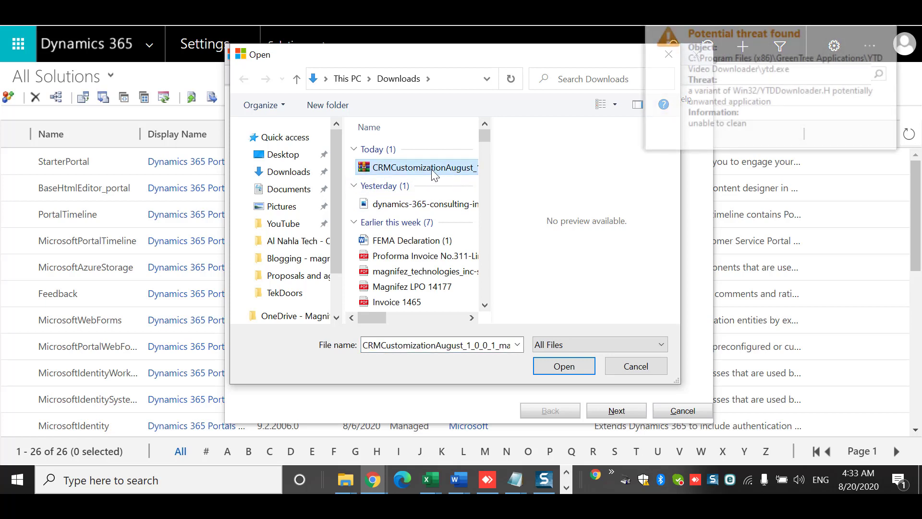
click(574, 367)
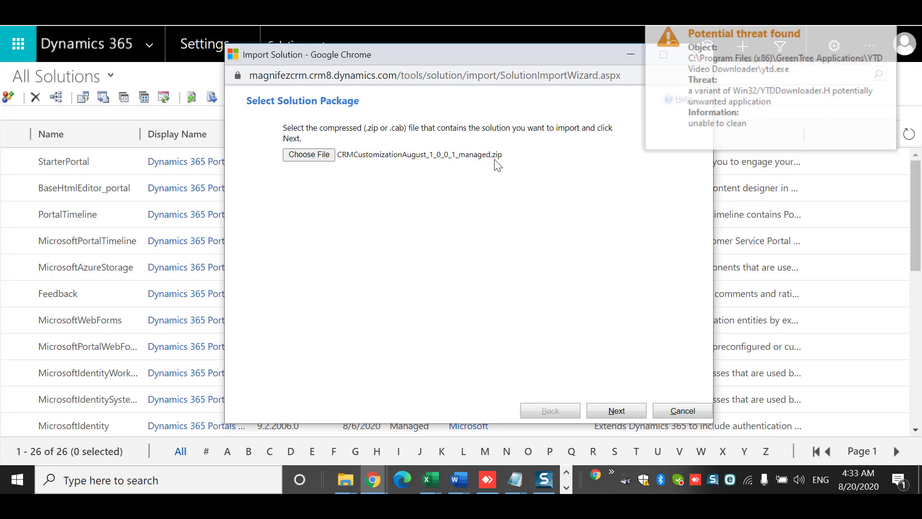
click(632, 415)
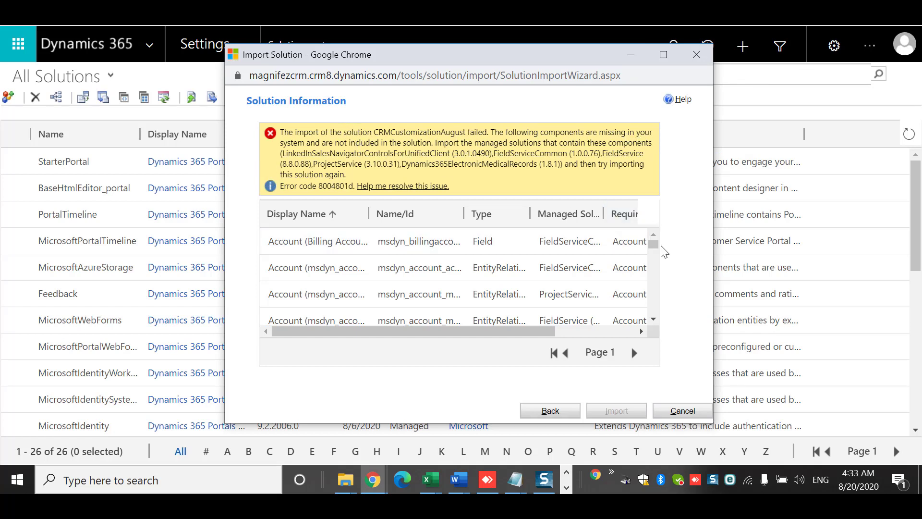
drag(653, 243, 652, 322)
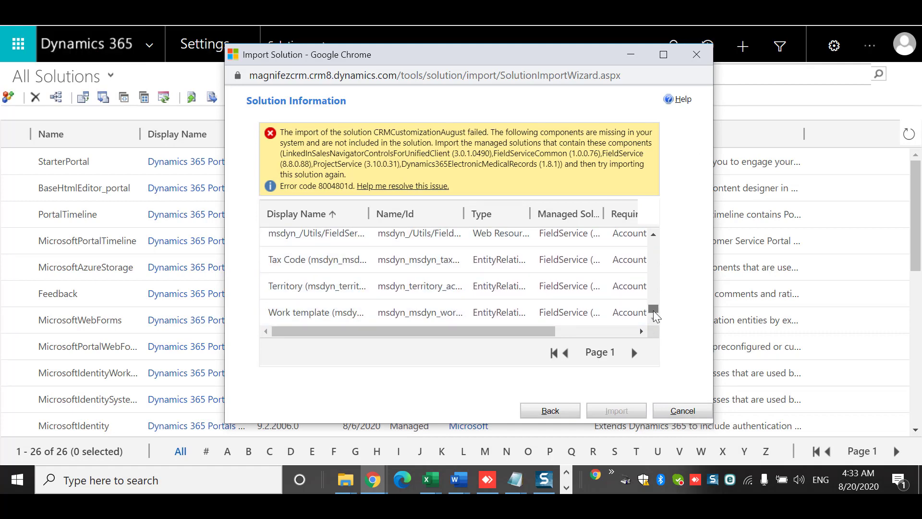
drag(653, 310, 654, 230)
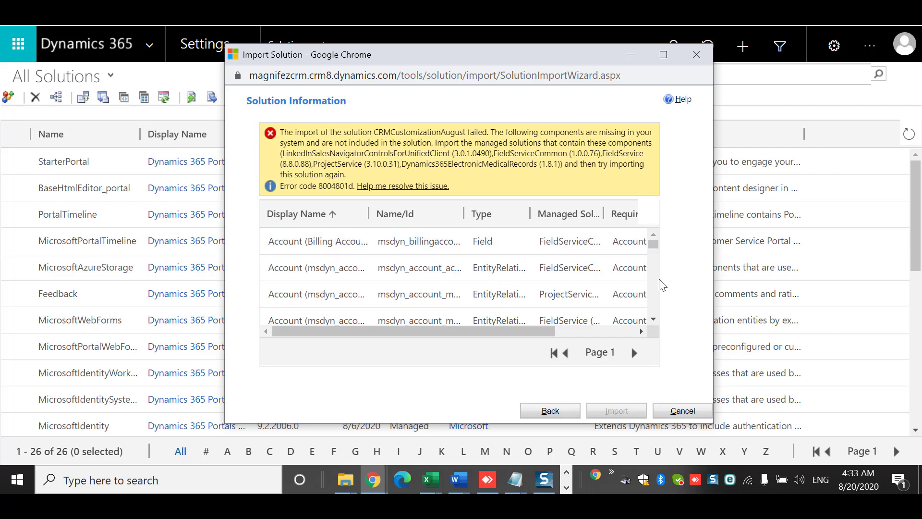
scroll(655, 281, down, 2)
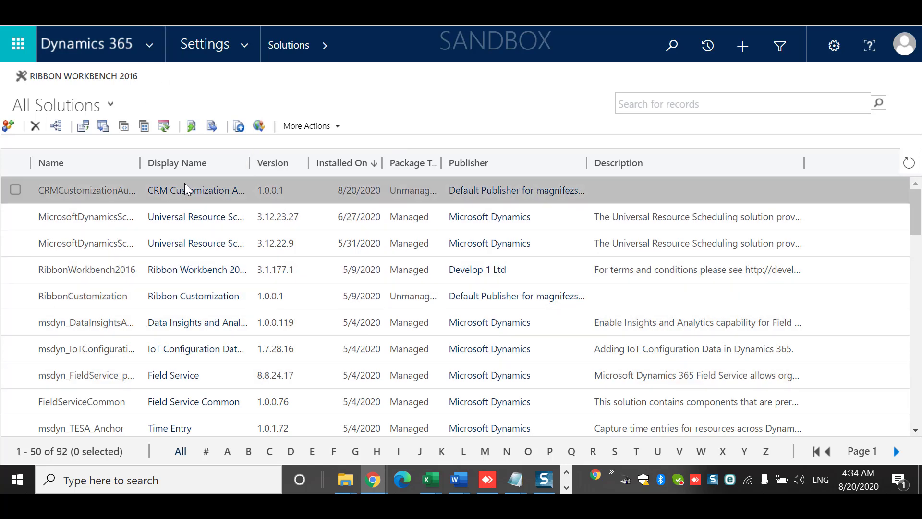
Open the CRM Customization August solution in the sandbox and add the required components of the Account entity.
double_click(98, 195)
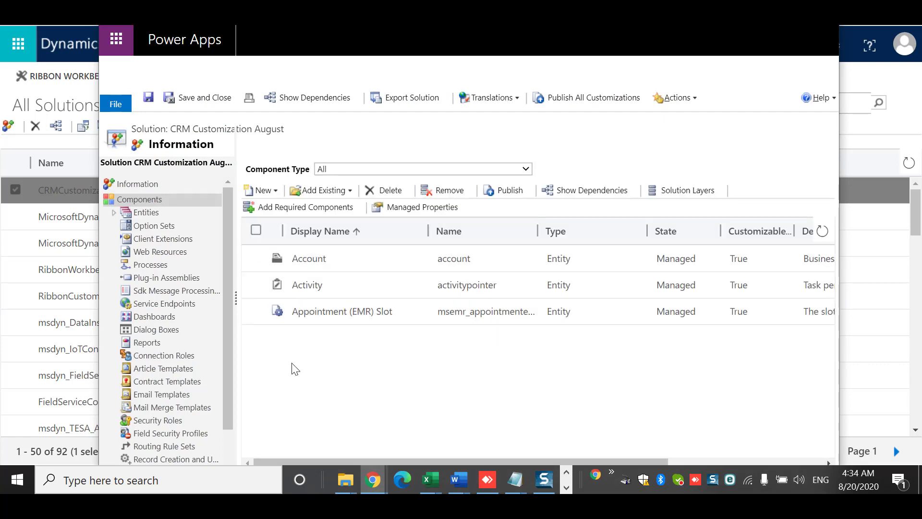
click(360, 258)
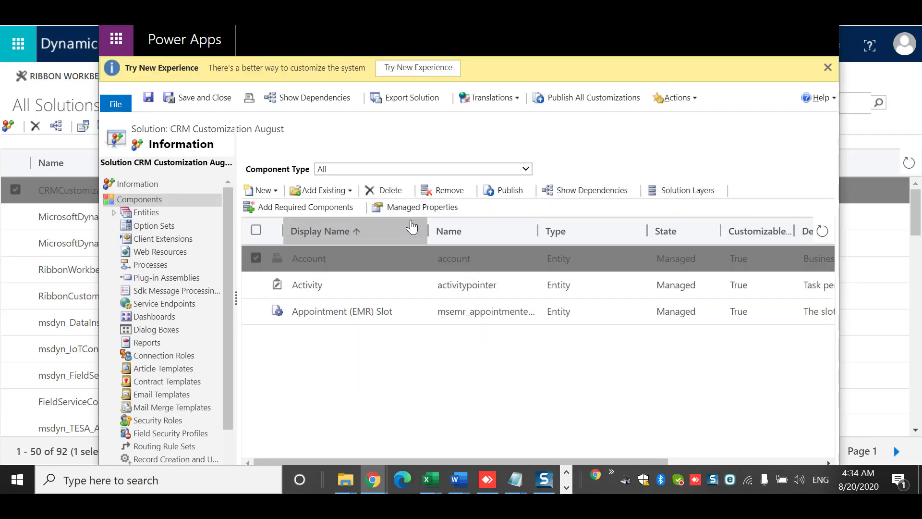
click(317, 209)
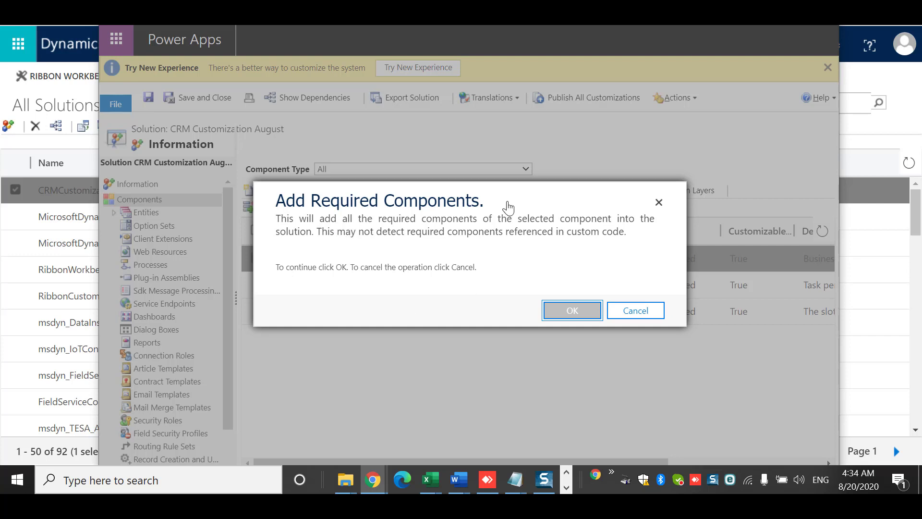
key(Return)
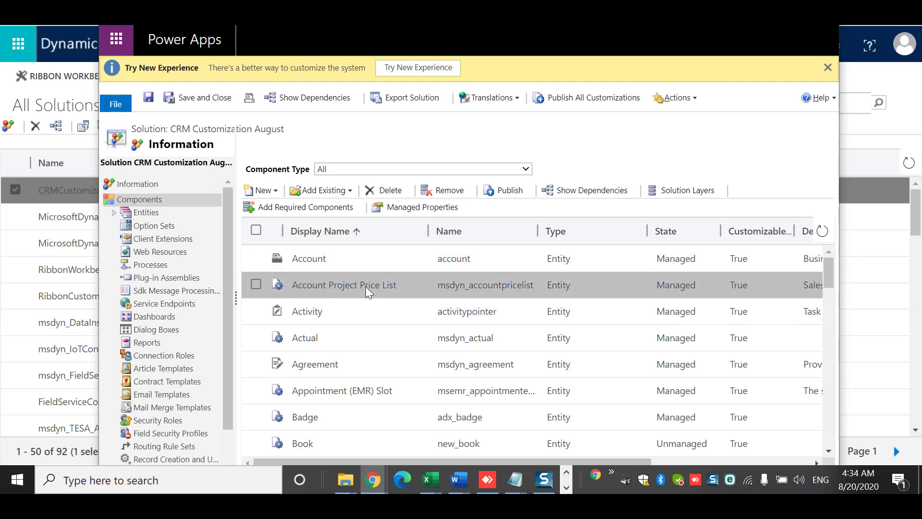
Add the required components of the Activity entity to the solution.
click(384, 314)
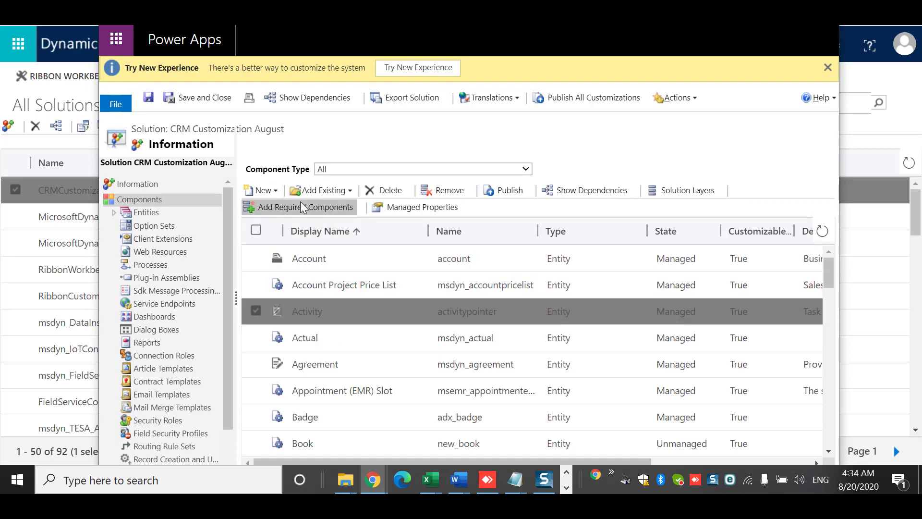
click(304, 207)
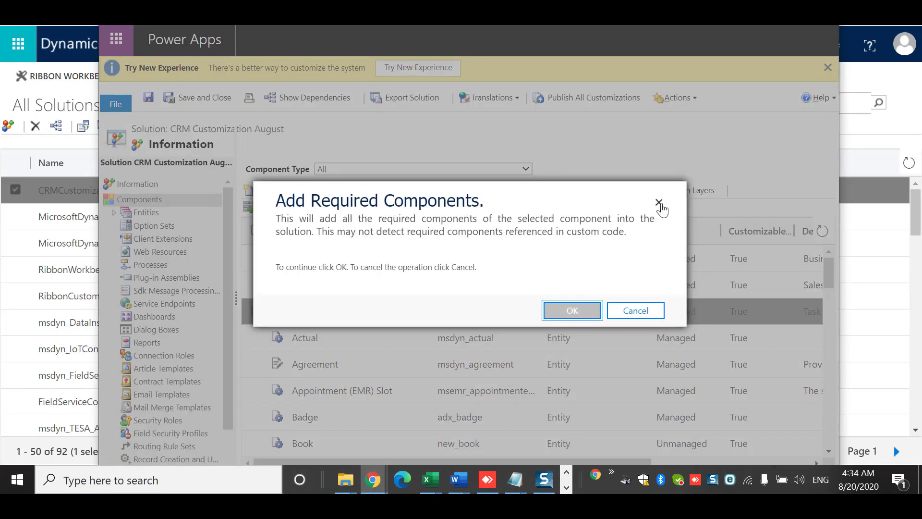
key(Return)
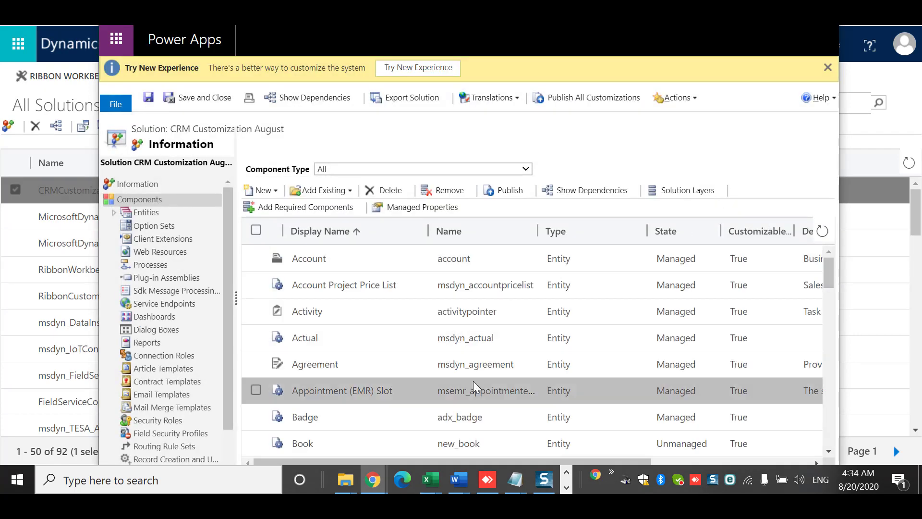
Add the required components of the Appointment (EMR) Slot entity to the solution.
click(415, 384)
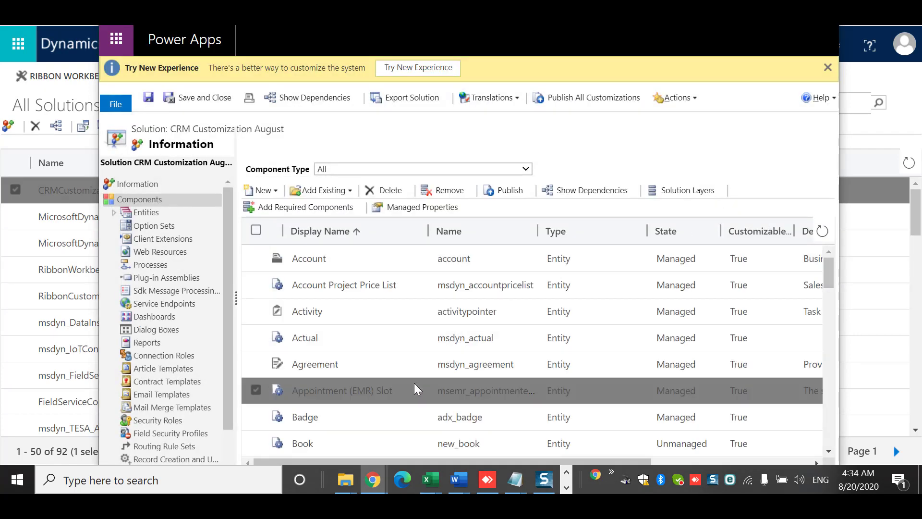
click(280, 207)
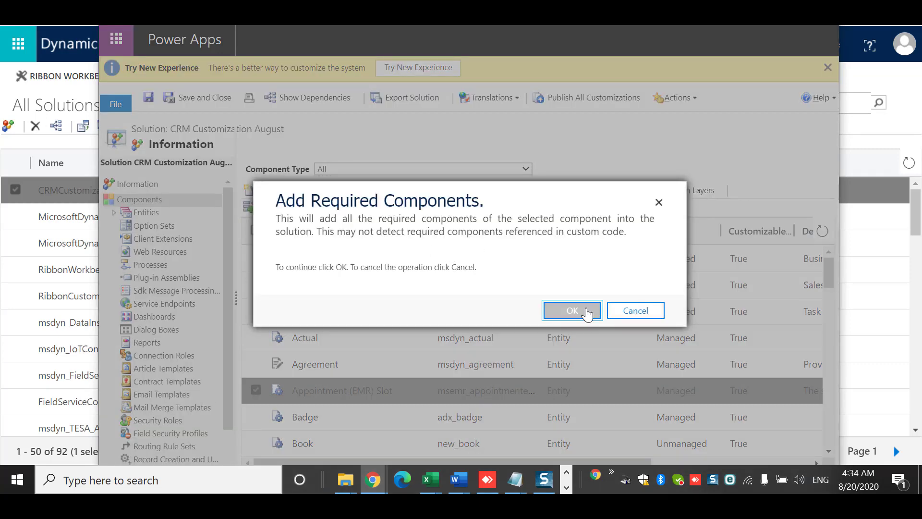
click(572, 310)
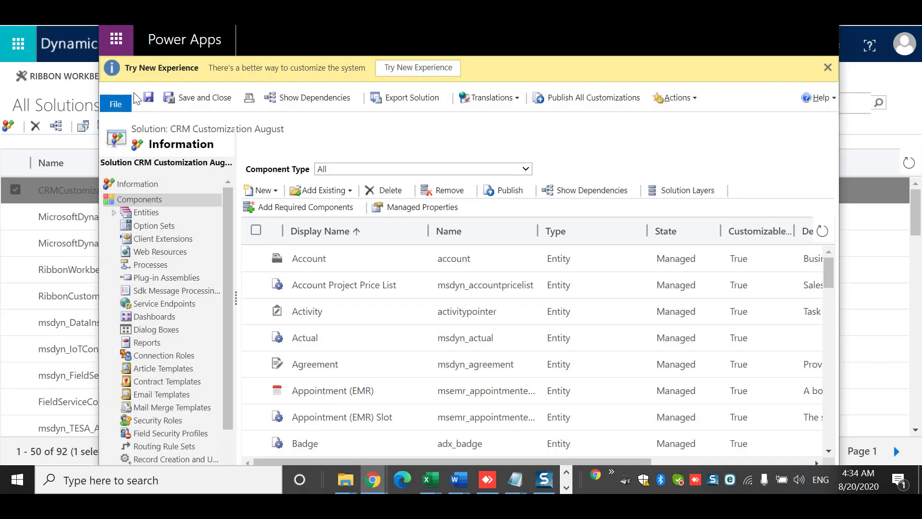
Start exporting the CRM Customization August solution to examine the list of missing required components, and cancel the export.
click(405, 98)
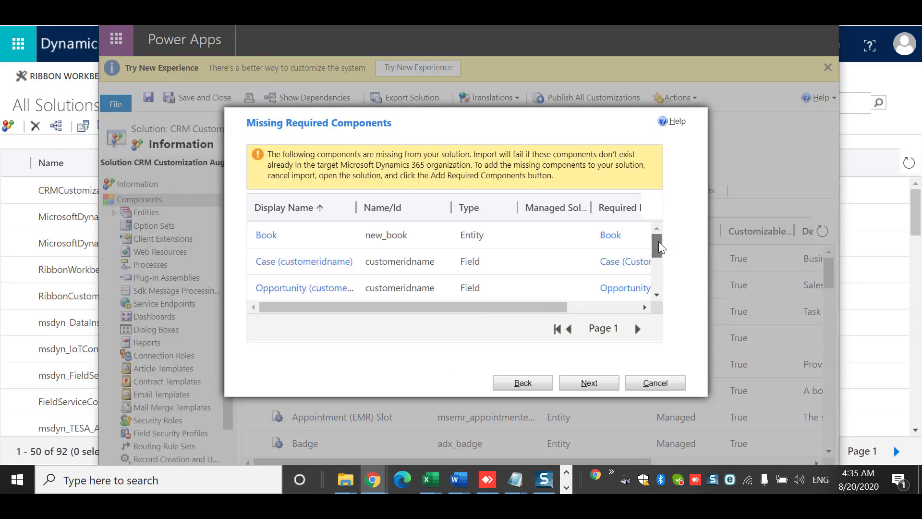
mouse_move(658, 241)
mouse_down()
mouse_move(648, 256)
mouse_move(646, 231)
mouse_up()
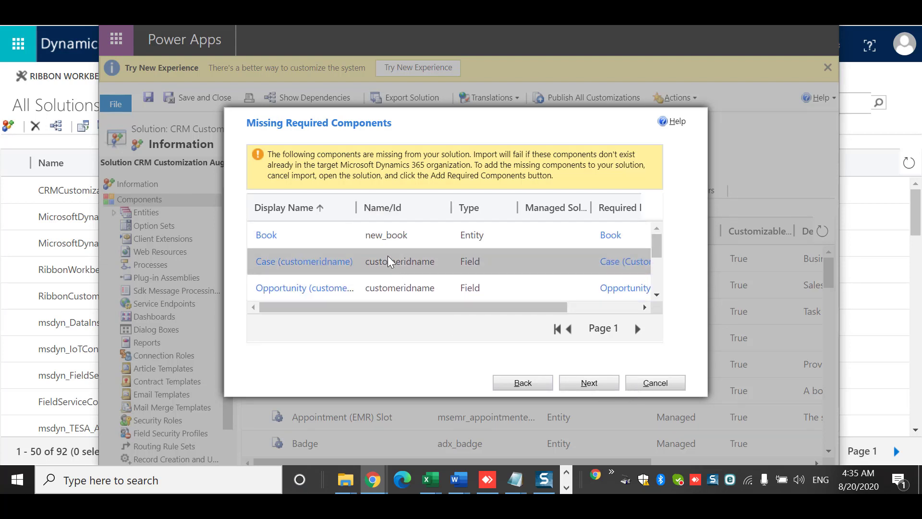
click(657, 273)
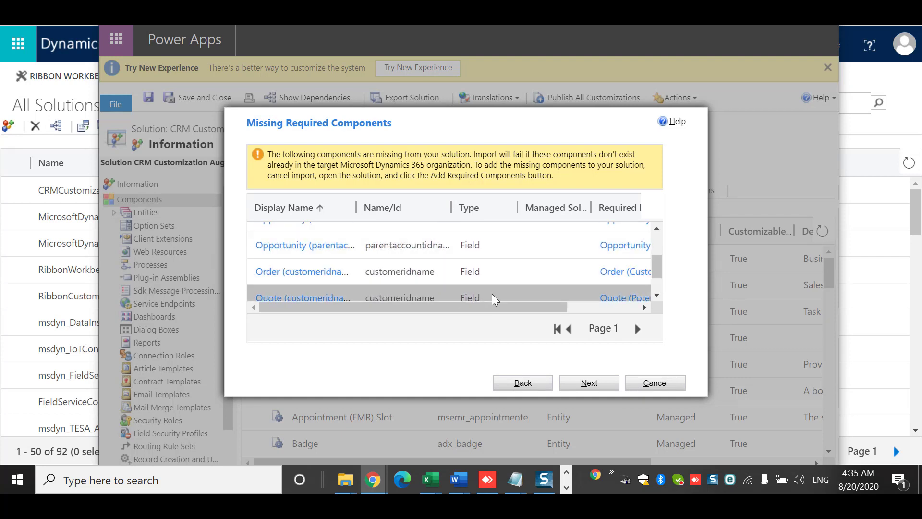
click(523, 383)
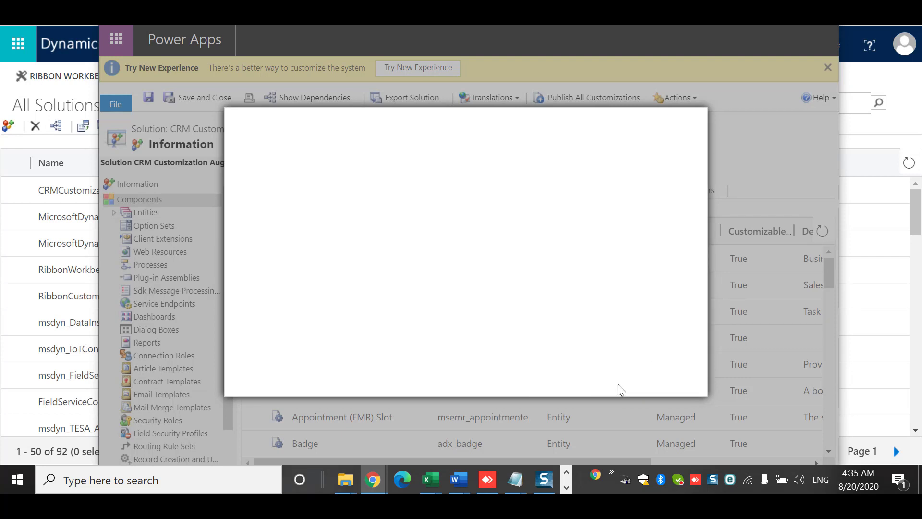
click(655, 383)
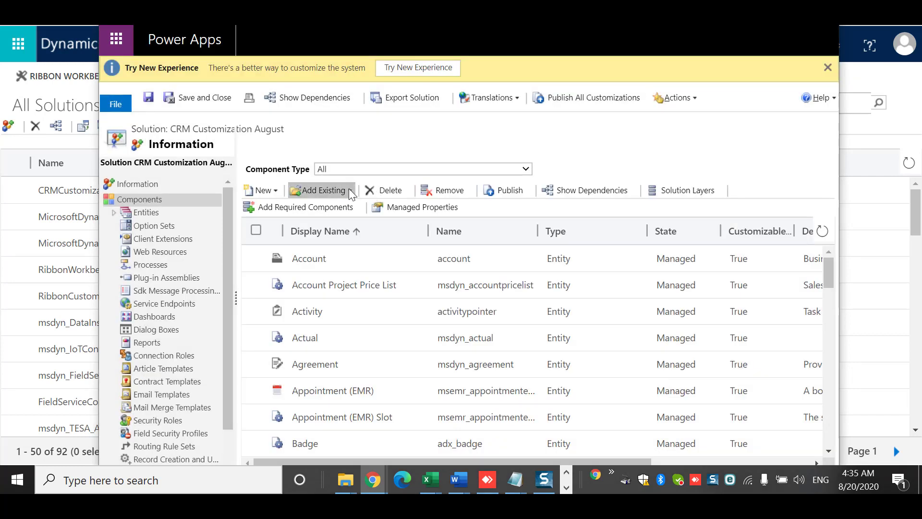
click(348, 188)
click(355, 255)
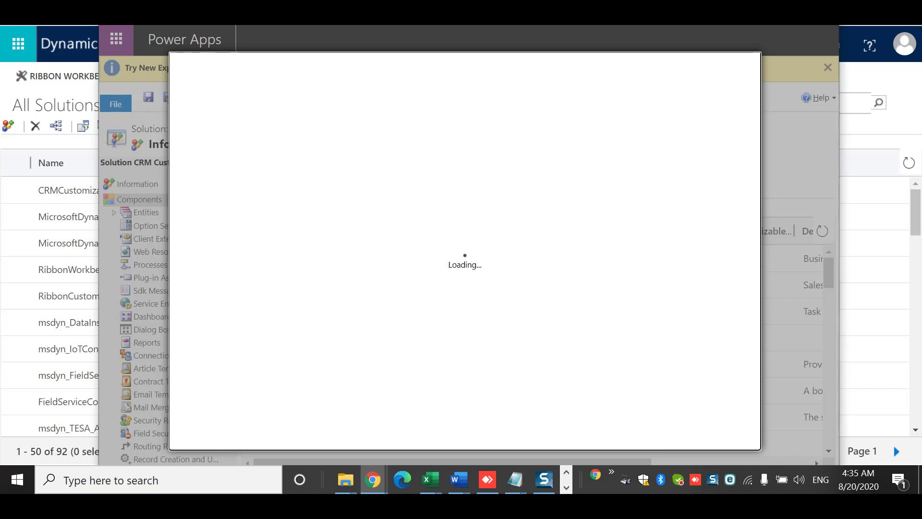
click(790, 5)
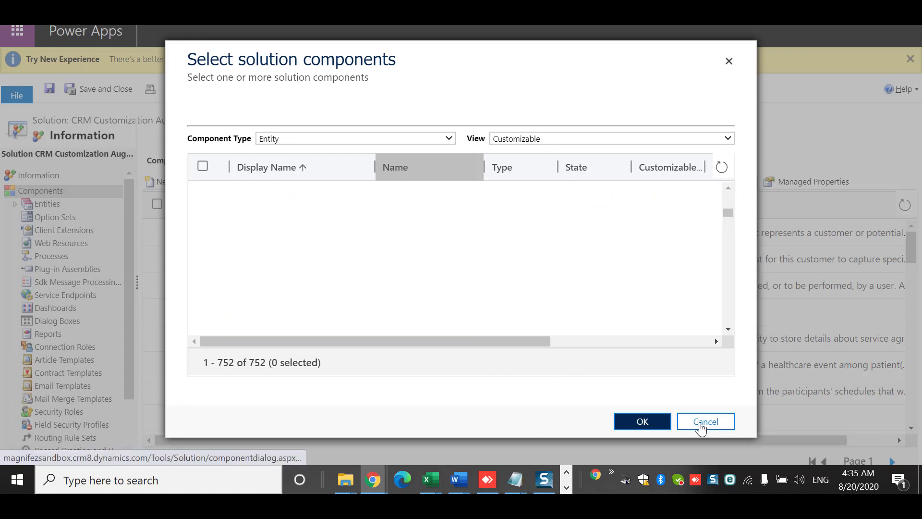
click(730, 426)
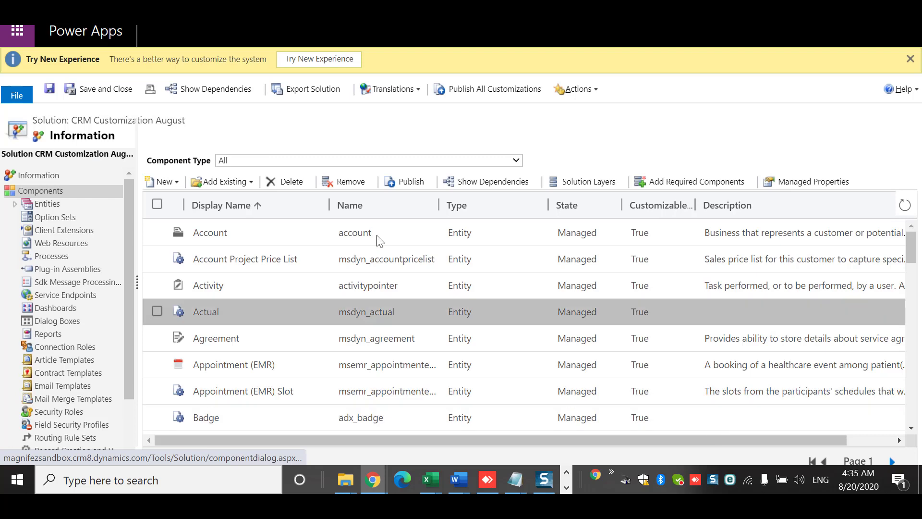
Export the CRM Customization August solution despite the missing required components, without including any system settings.
click(304, 90)
click(598, 368)
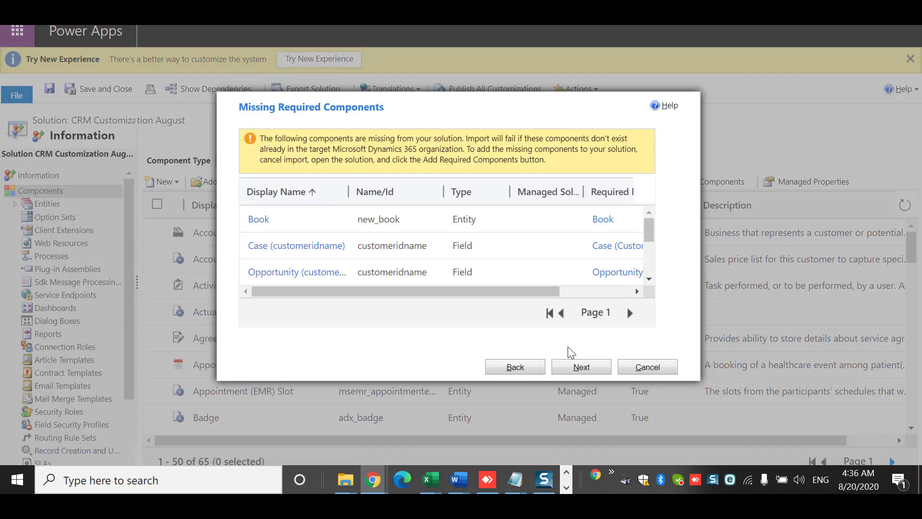
click(577, 367)
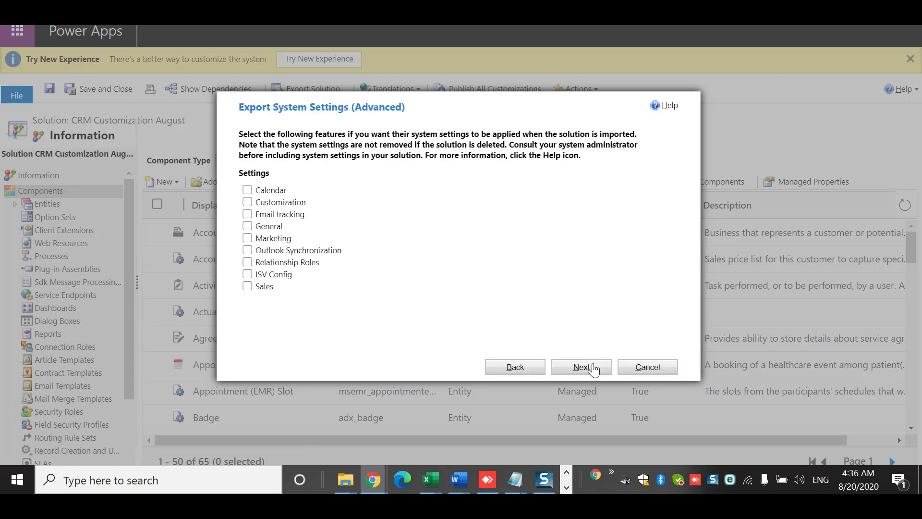
click(582, 367)
click(582, 367)
Switch to the target organization's solutions, start a solution import, and look for the managed CRMCustomizationAugust package in Downloads.
key(alt+Tab)
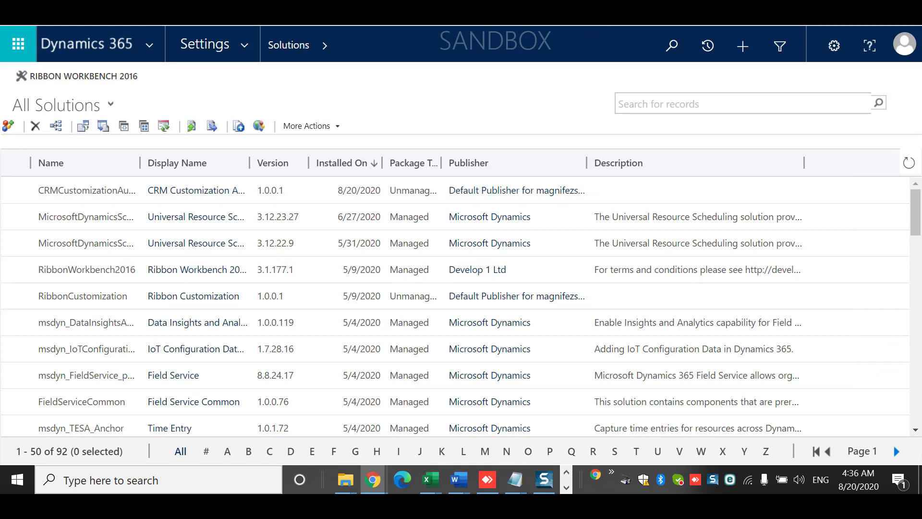
key(ctrl+Tab)
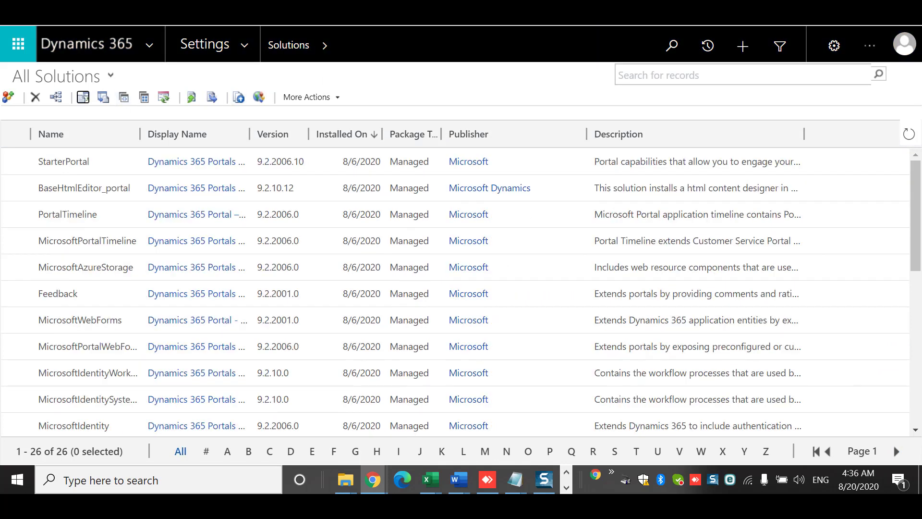
click(83, 96)
click(313, 155)
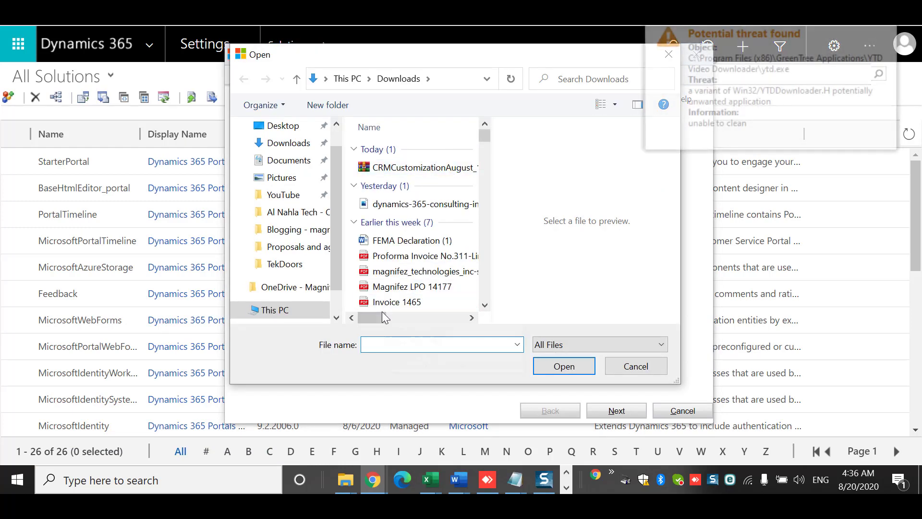
drag(378, 316, 399, 315)
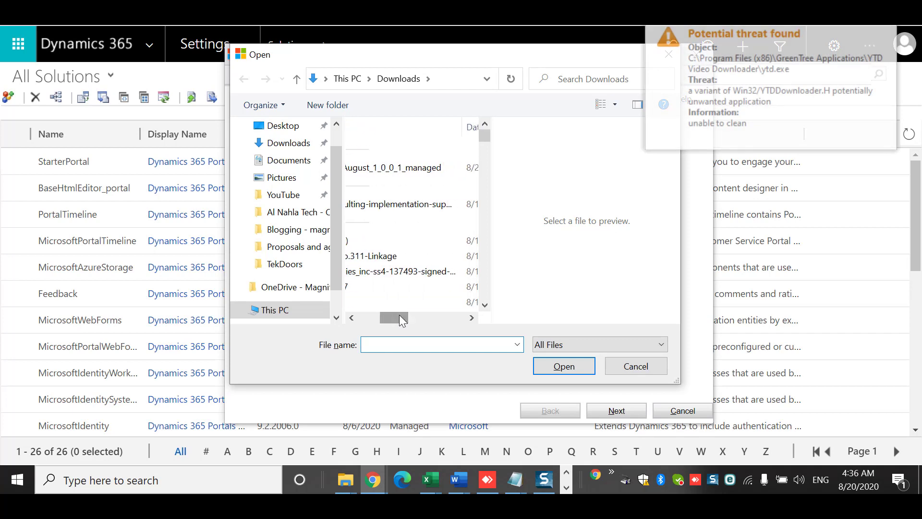
Return to the sandbox to select CRM Customization August in its solution list, and switch to the target organization's solutions.
key(alt+Tab)
key(alt+Tab)
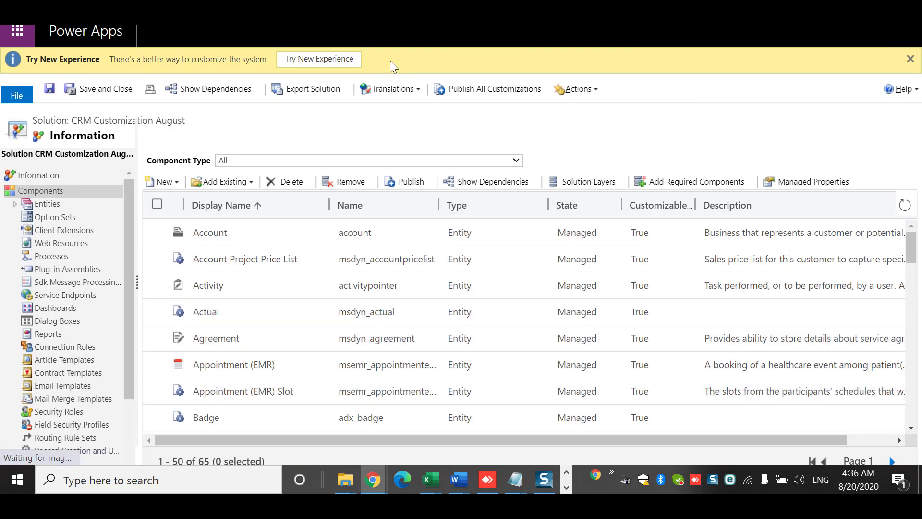
key(alt+Tab)
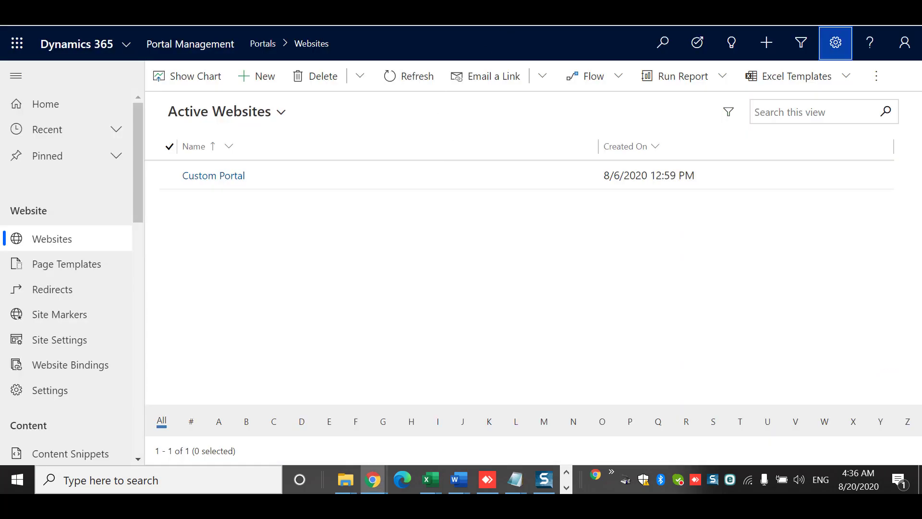
key(ctrl+Tab)
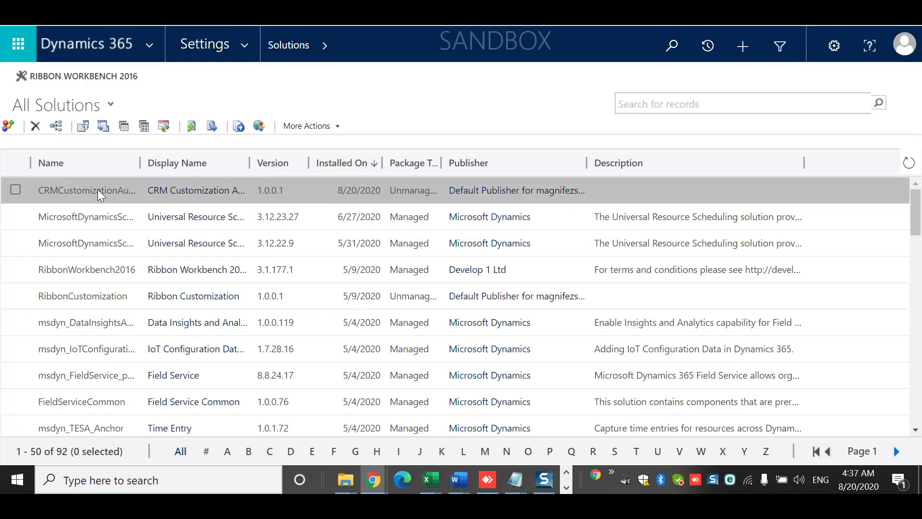
click(16, 190)
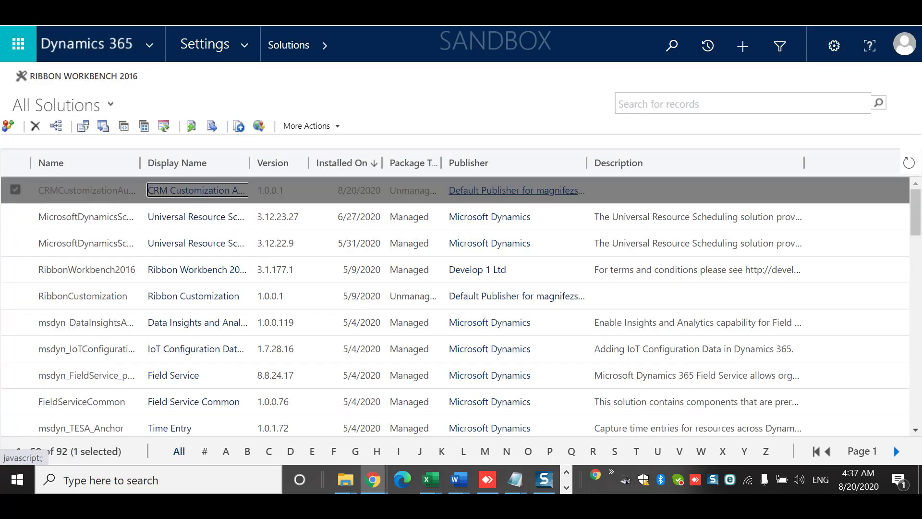
click(504, 9)
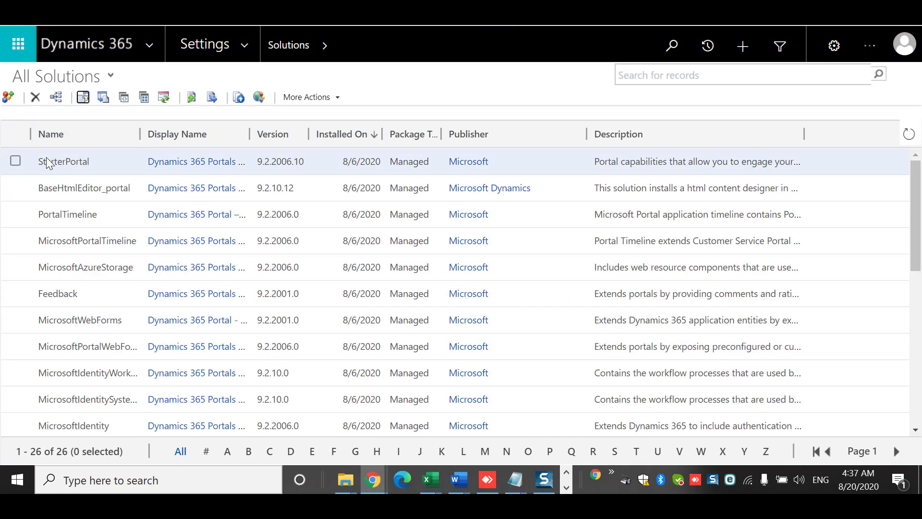